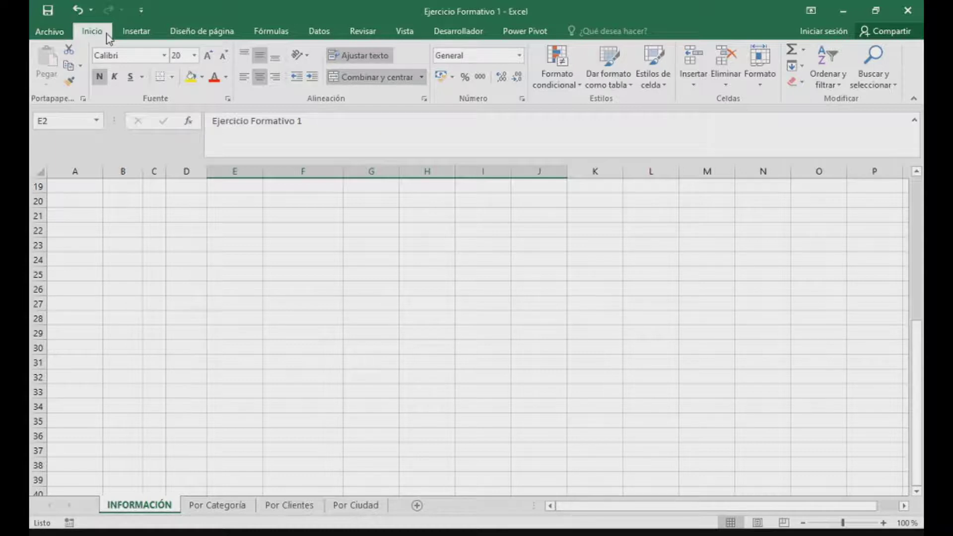
click(150, 37)
click(231, 34)
click(282, 35)
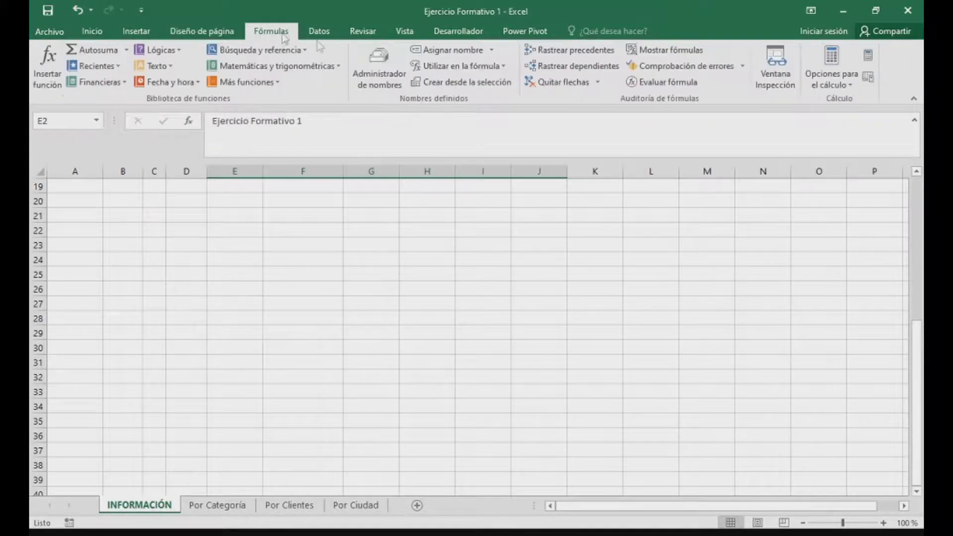
click(326, 40)
click(360, 38)
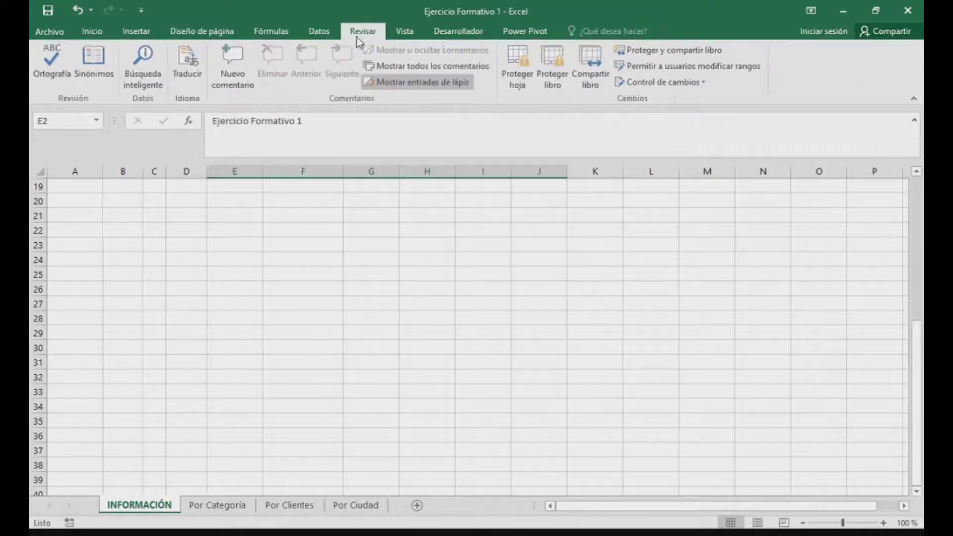
click(406, 34)
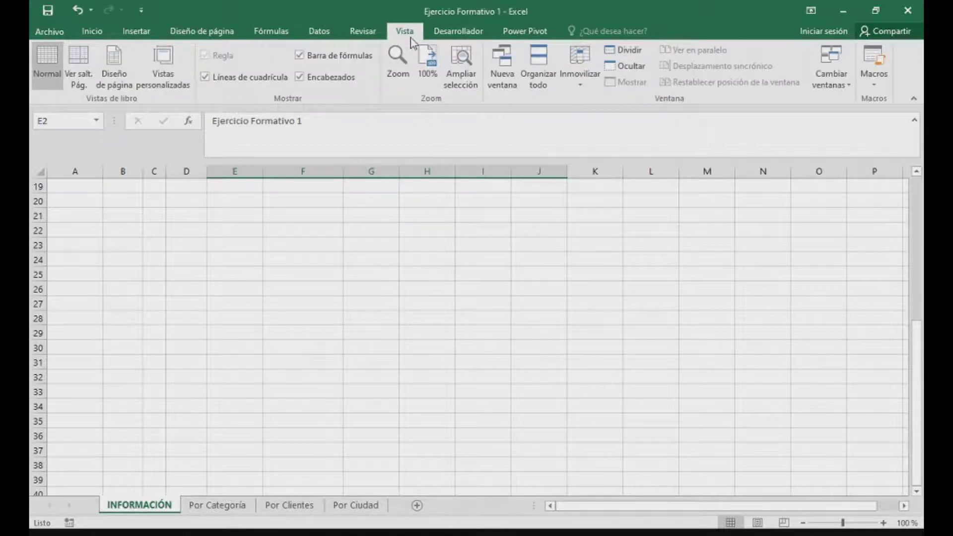
click(464, 32)
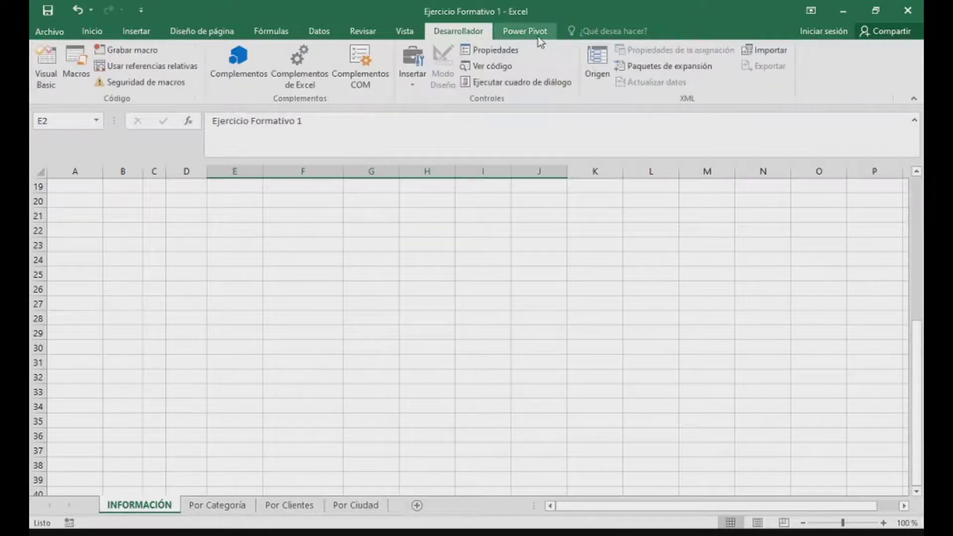
click(141, 34)
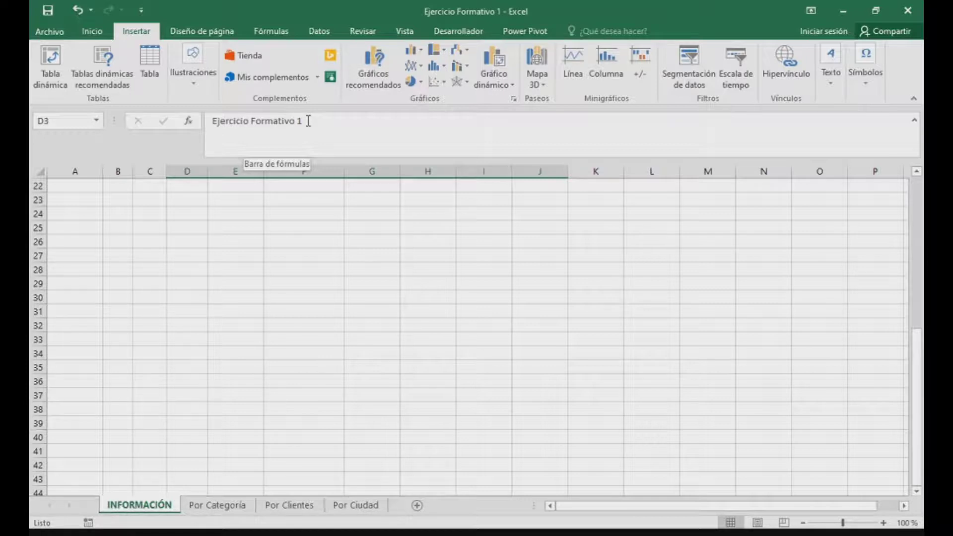
- On the Por Categoría sheet, total the Avellana row in G2 with the SUMA function over B2:F2
click(231, 507)
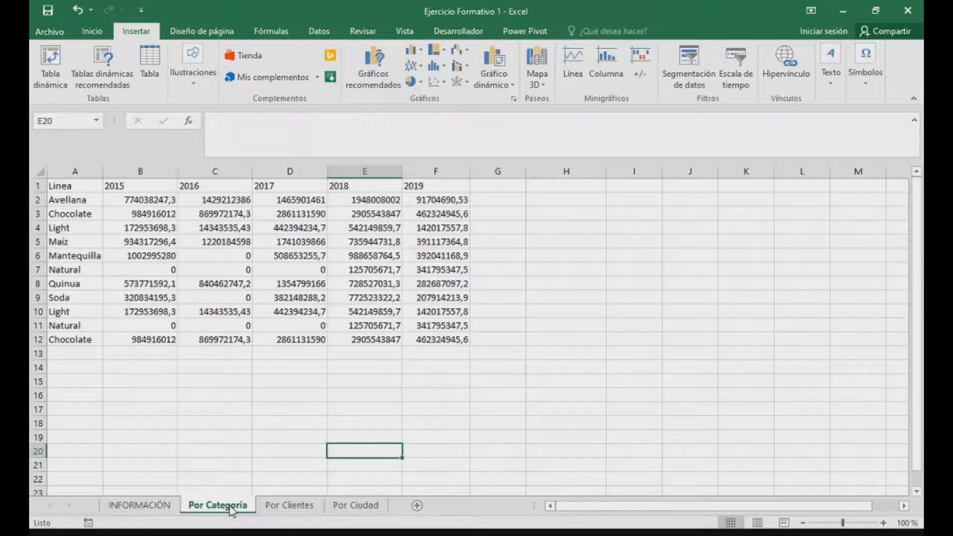
click(492, 201)
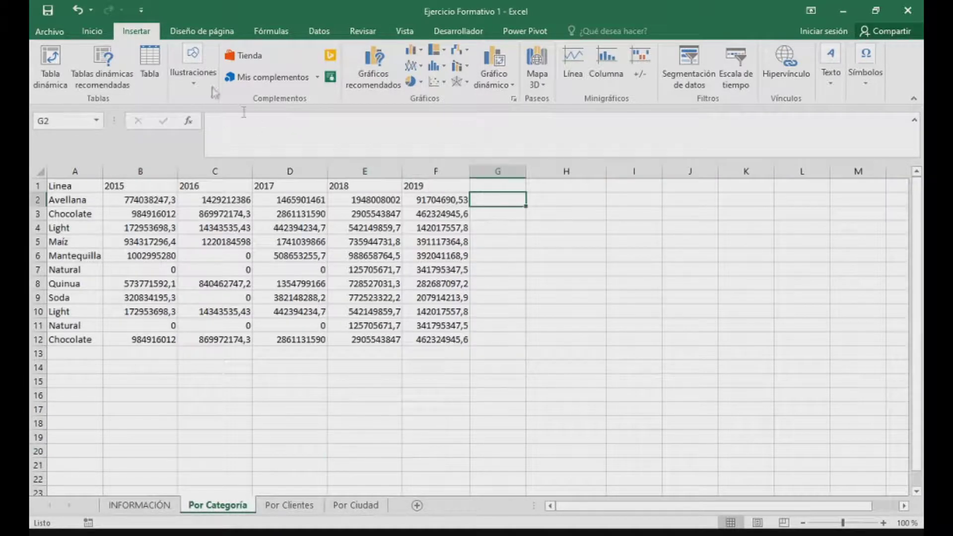
click(271, 31)
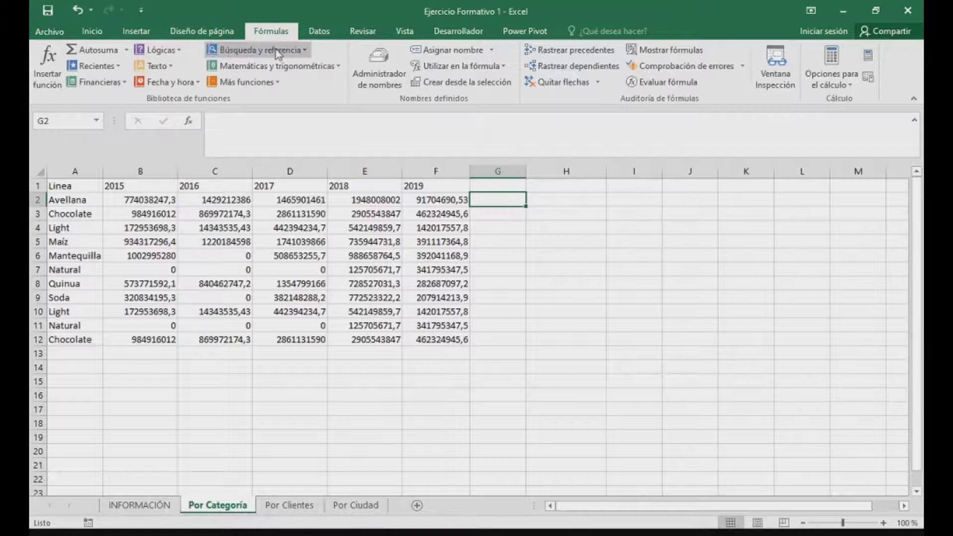
click(246, 82)
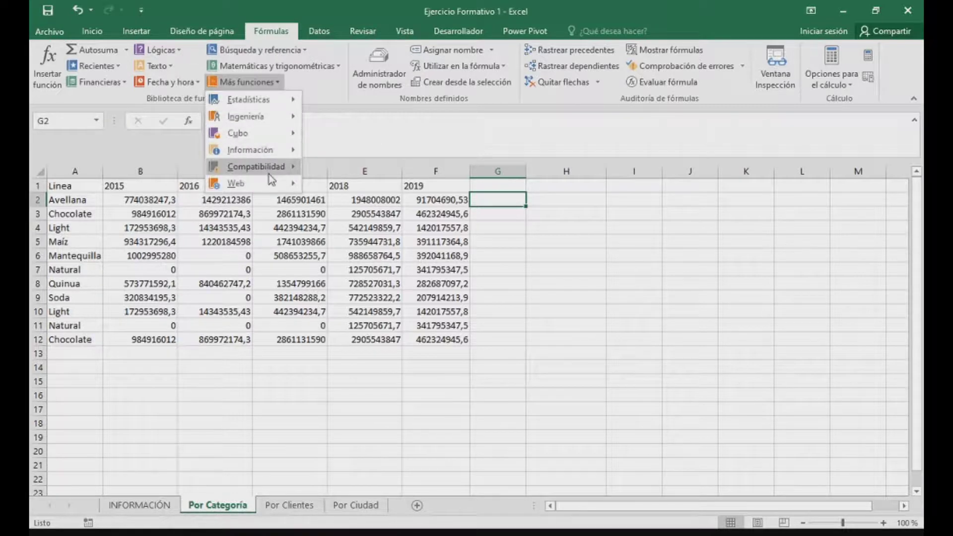
mouse_move(268, 171)
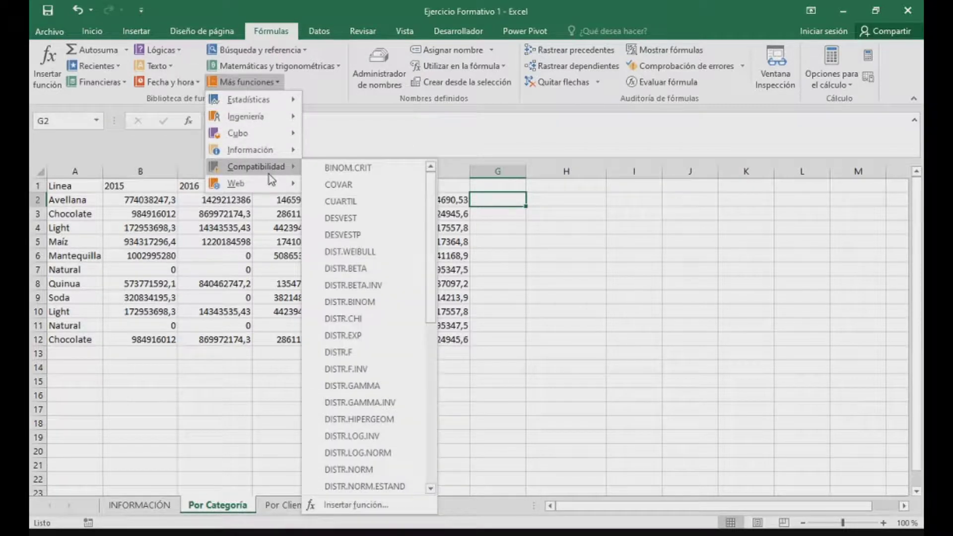
click(279, 85)
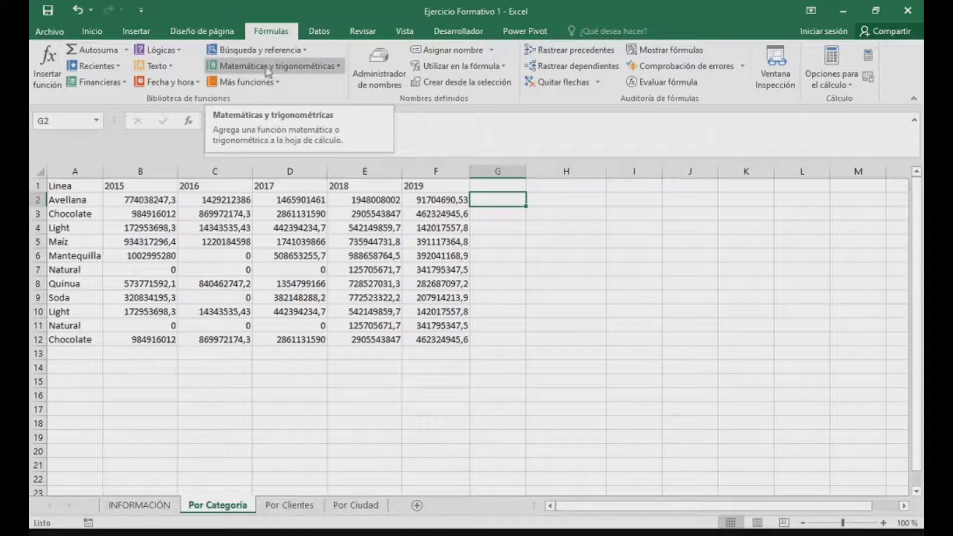
click(297, 71)
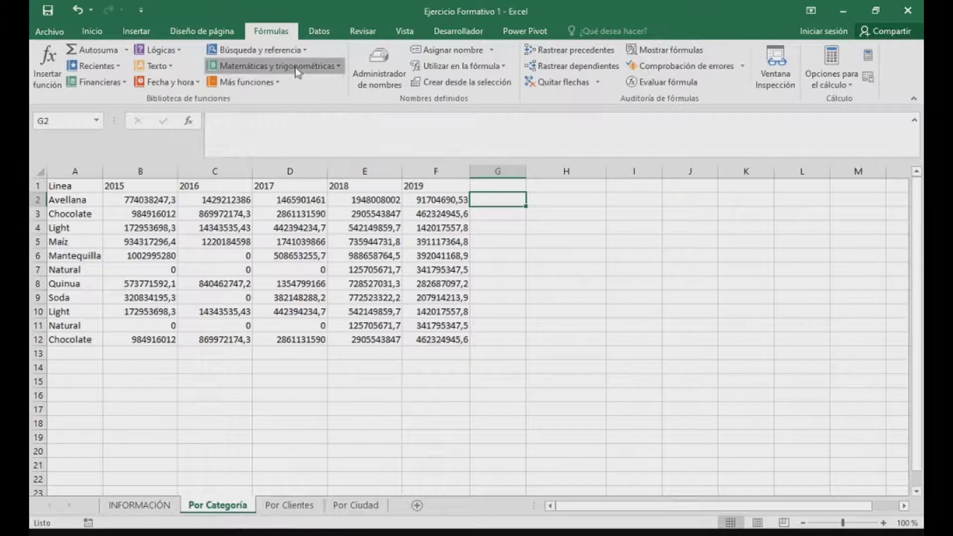
drag(337, 149, 335, 347)
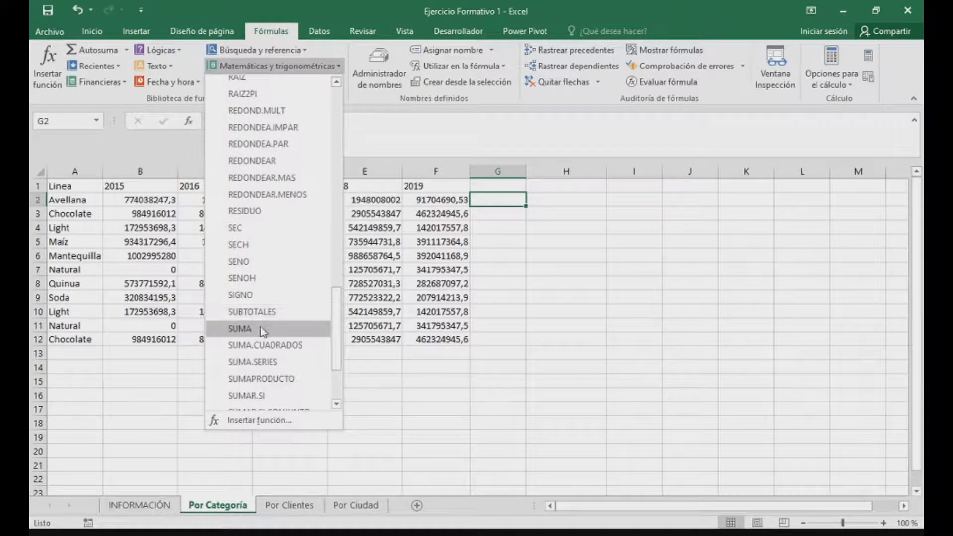
click(245, 331)
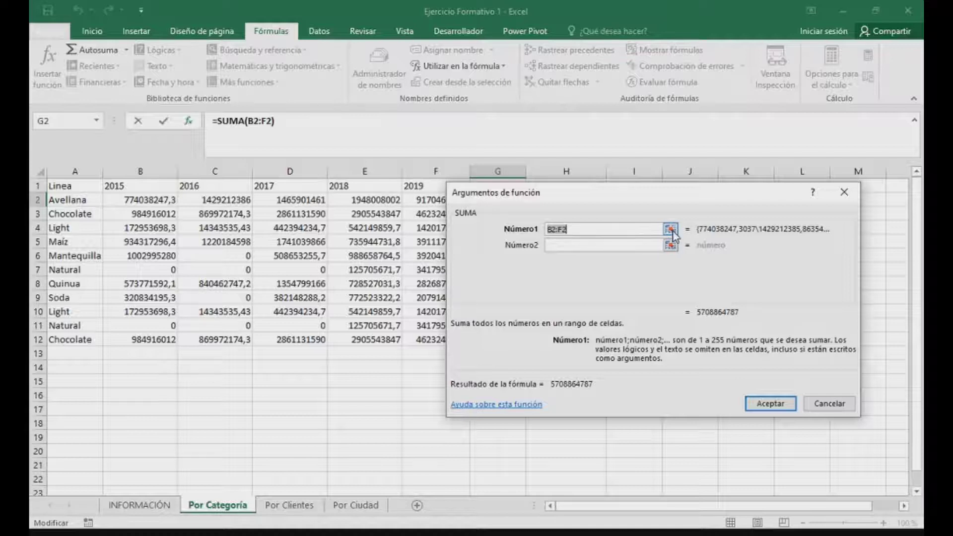
click(770, 404)
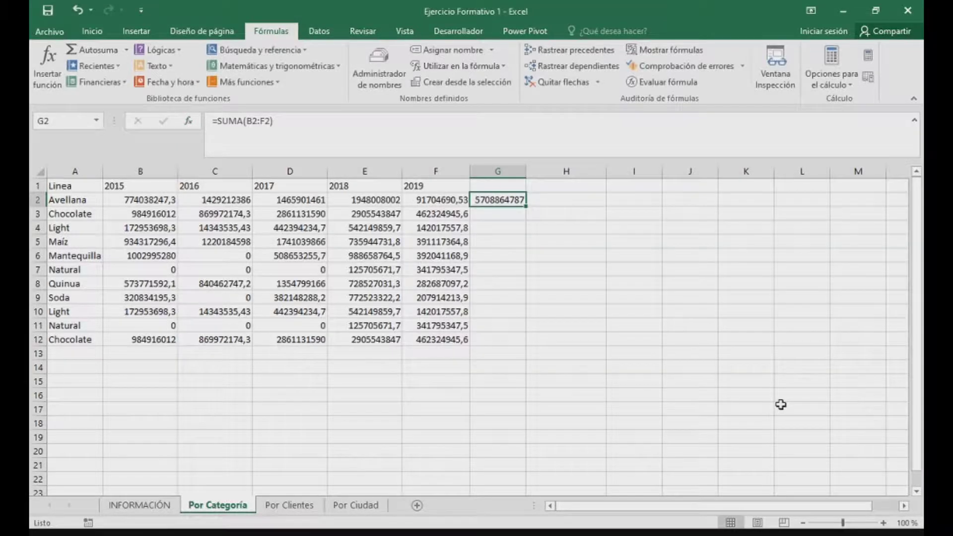
- Total the first Chocolate row in G3 by inserting SUMA from the Matemáticas y trigonométricas category over B3:F3
click(495, 213)
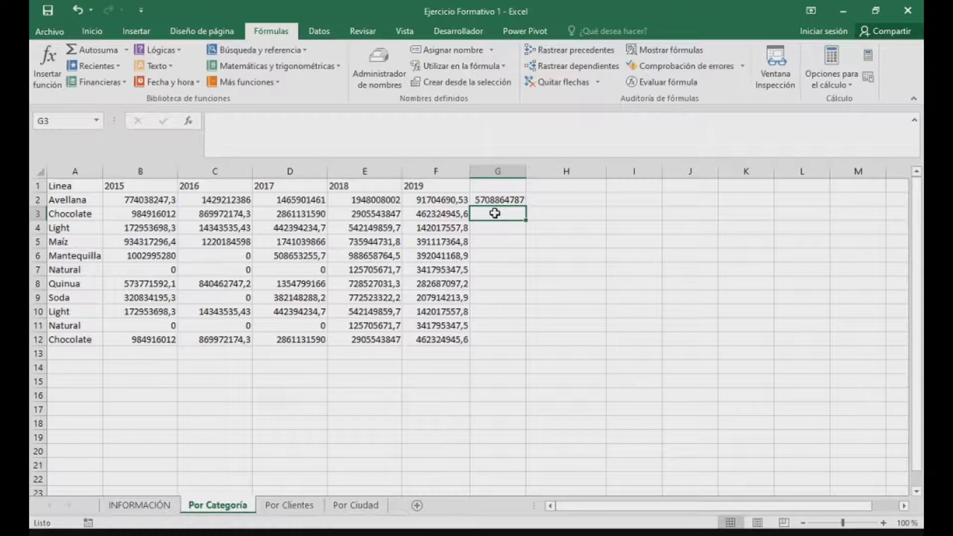
click(189, 122)
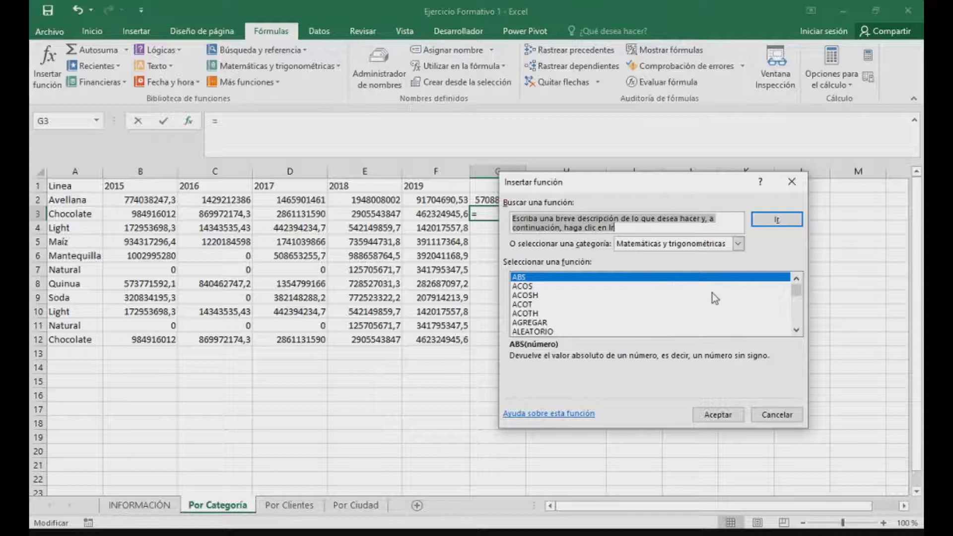
drag(618, 196, 640, 202)
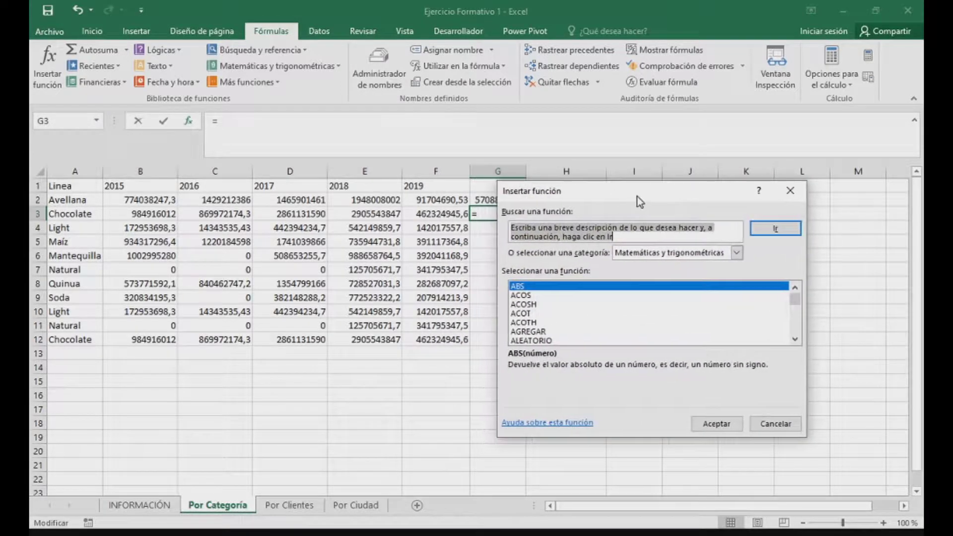
click(709, 257)
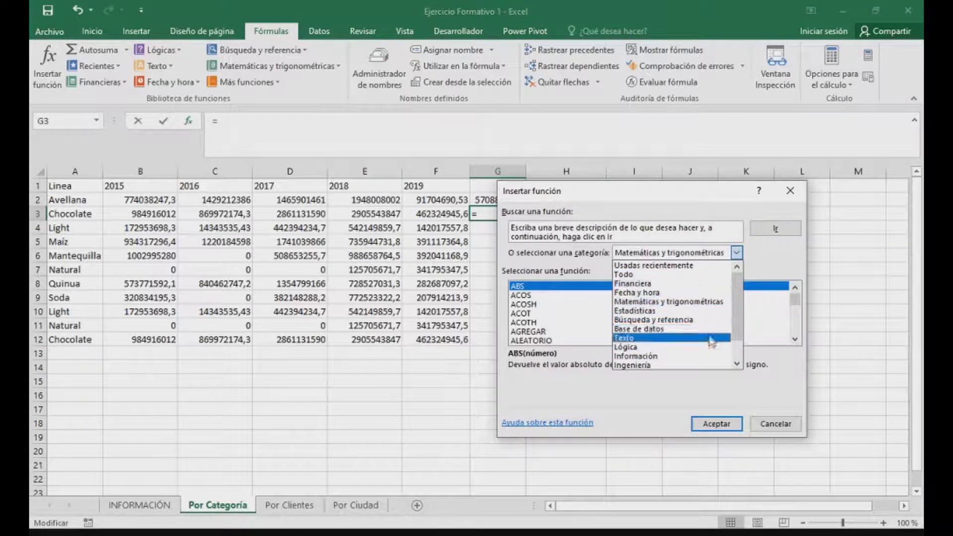
click(759, 271)
drag(795, 301, 795, 332)
click(522, 287)
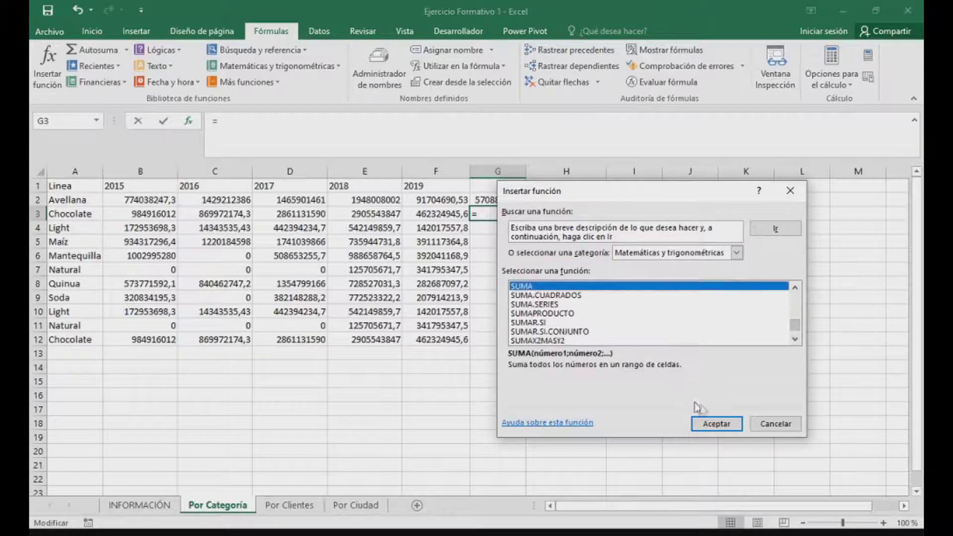
click(715, 423)
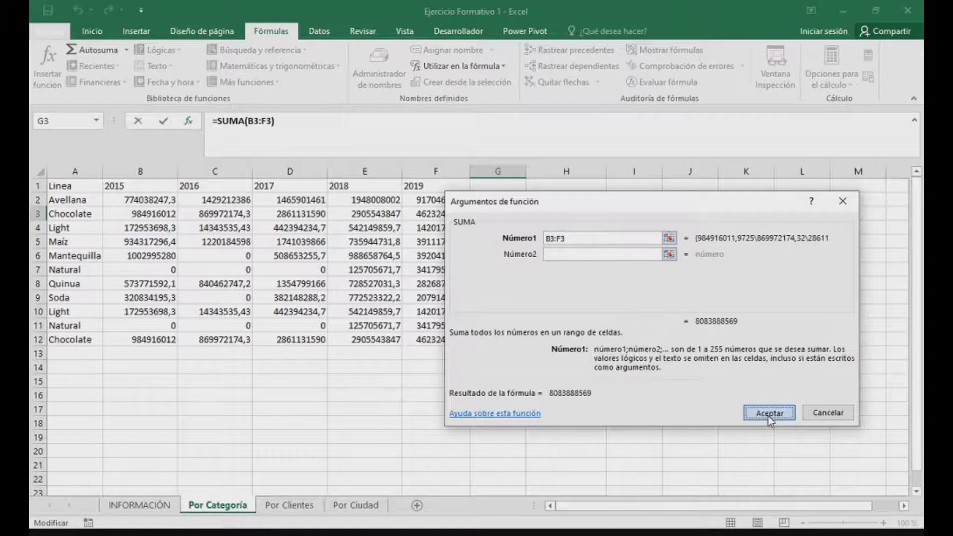
click(769, 412)
key(Return)
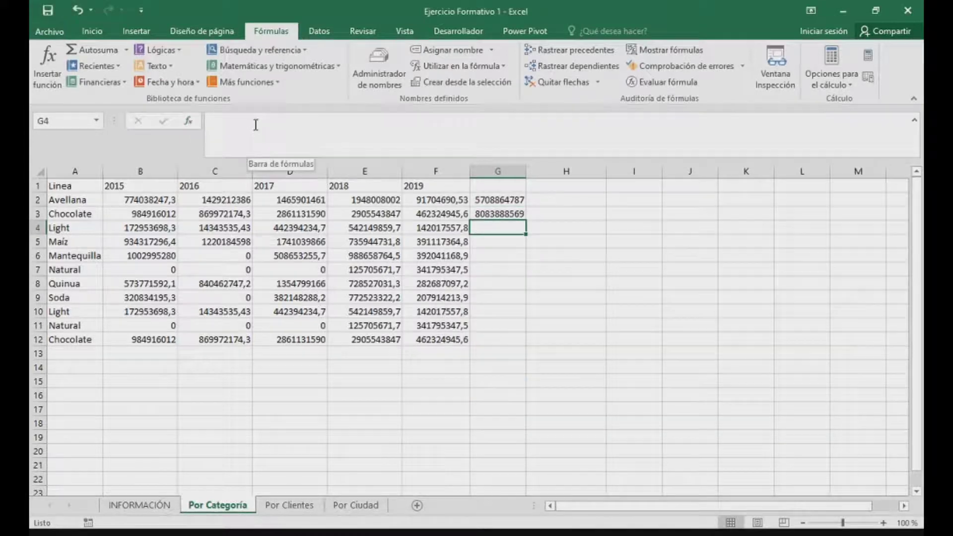
- Total the 2019 column in F13 with the formula =SUMA(F2:F12)
click(426, 354)
text(=su)
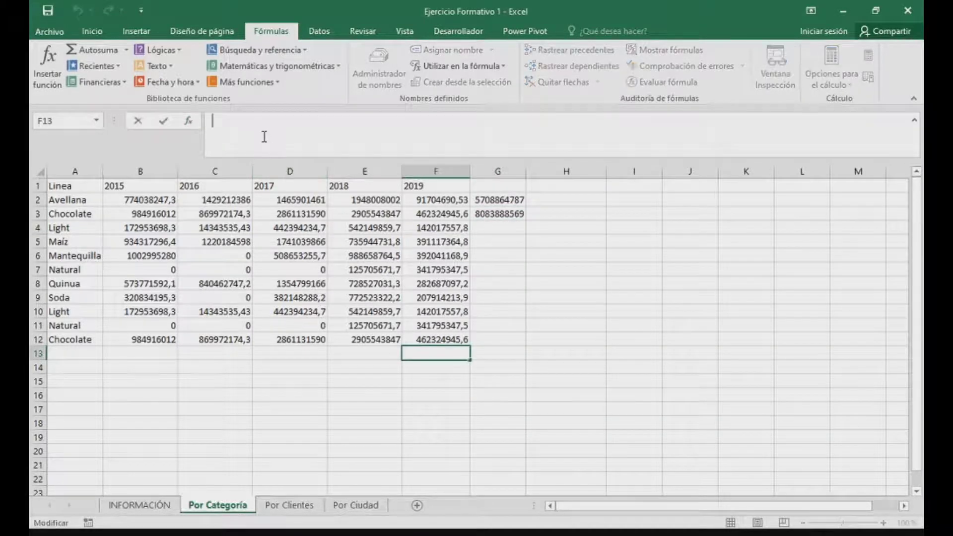
text(ma)
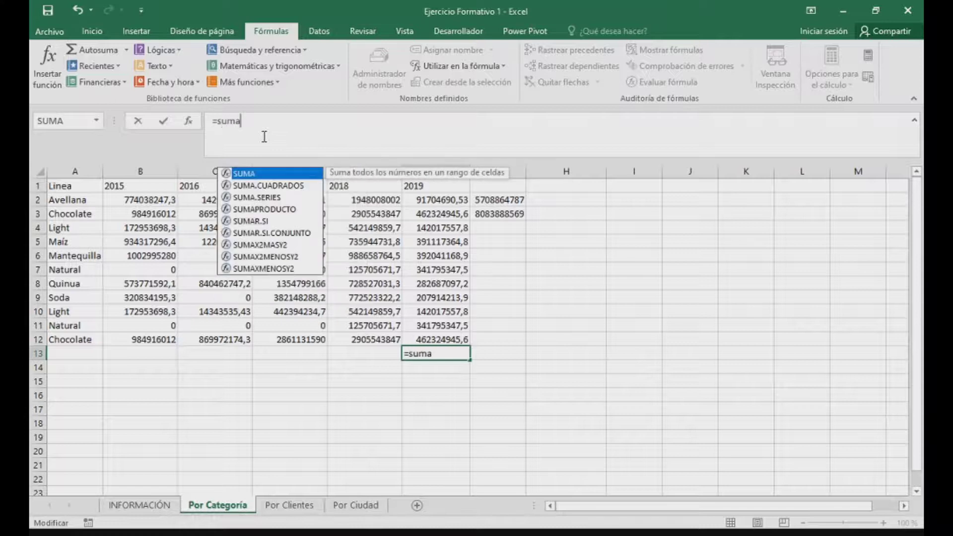
key(Tab)
drag(439, 201, 445, 348)
text())
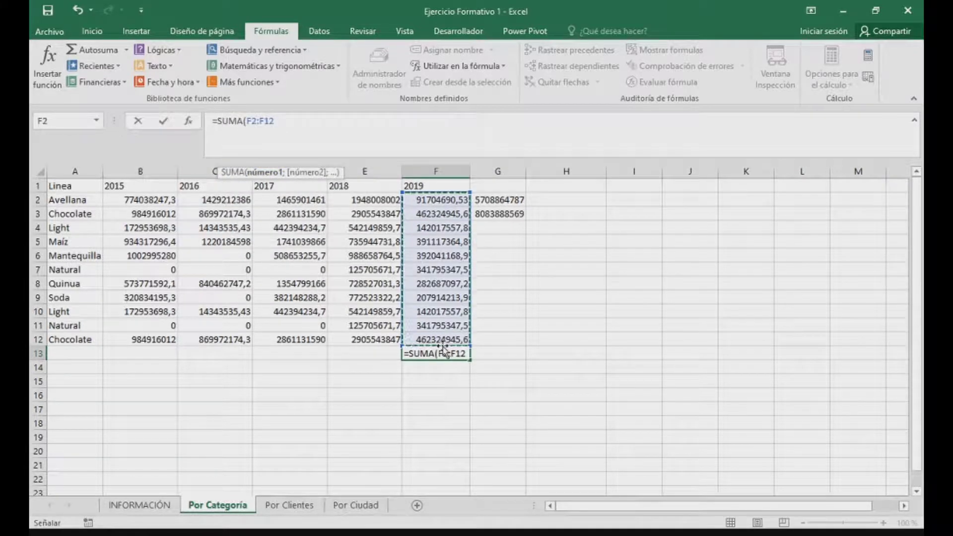
key(Return)
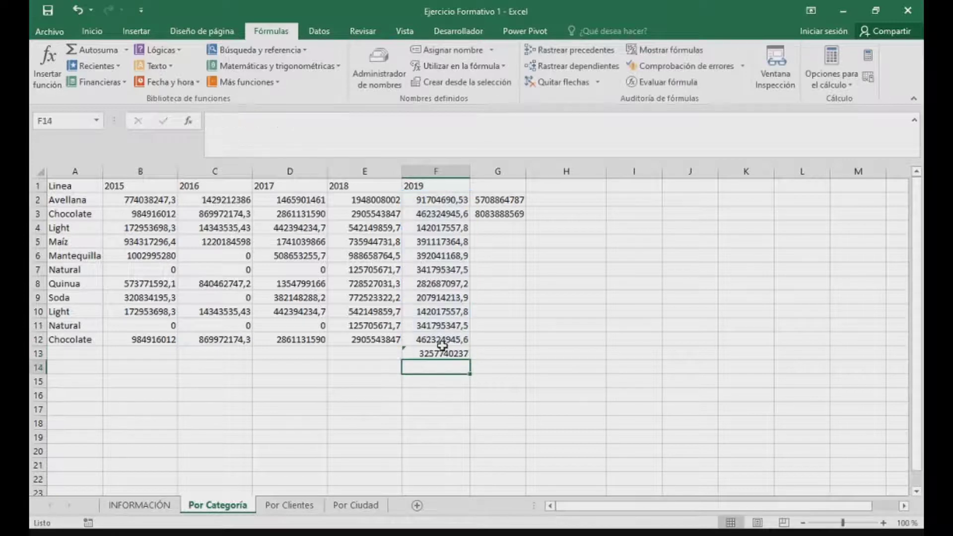
- Total the first Light row in G4 with a directly written SUMA formula over B4:F4
click(383, 352)
click(504, 231)
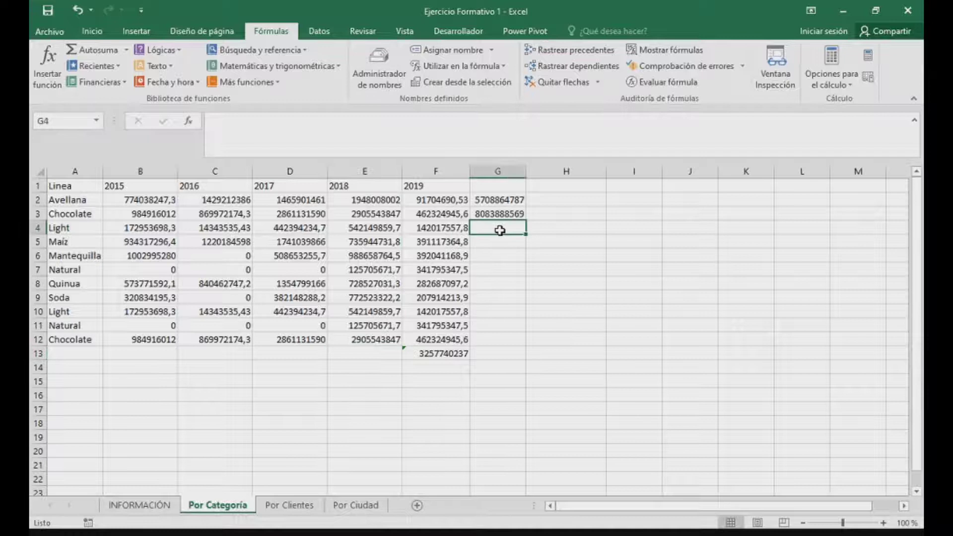
text(=)
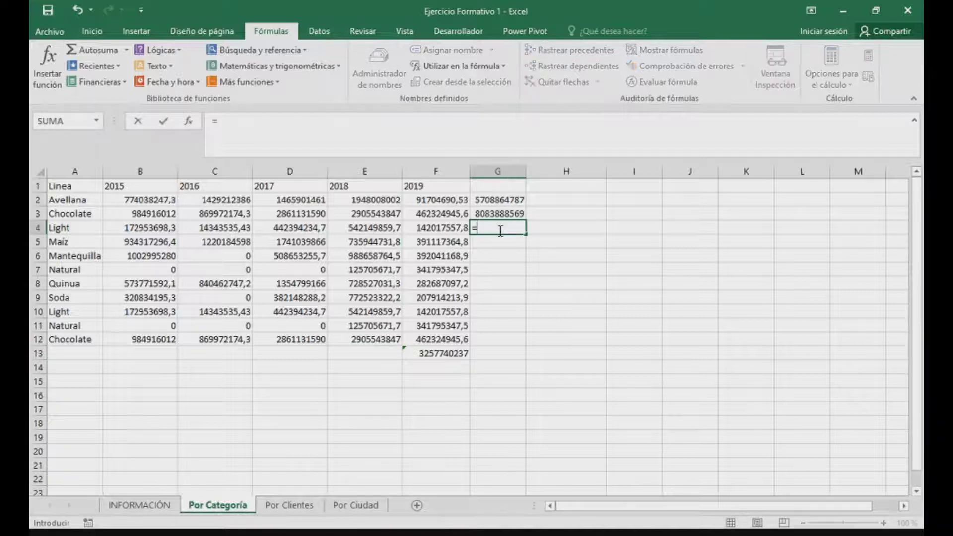
text(suma)
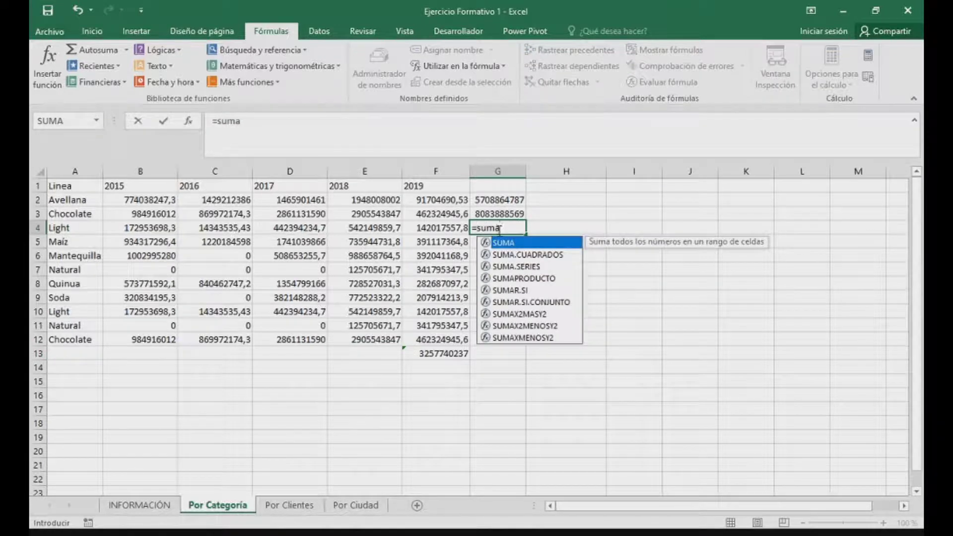
double_click(504, 243)
drag(149, 228, 465, 228)
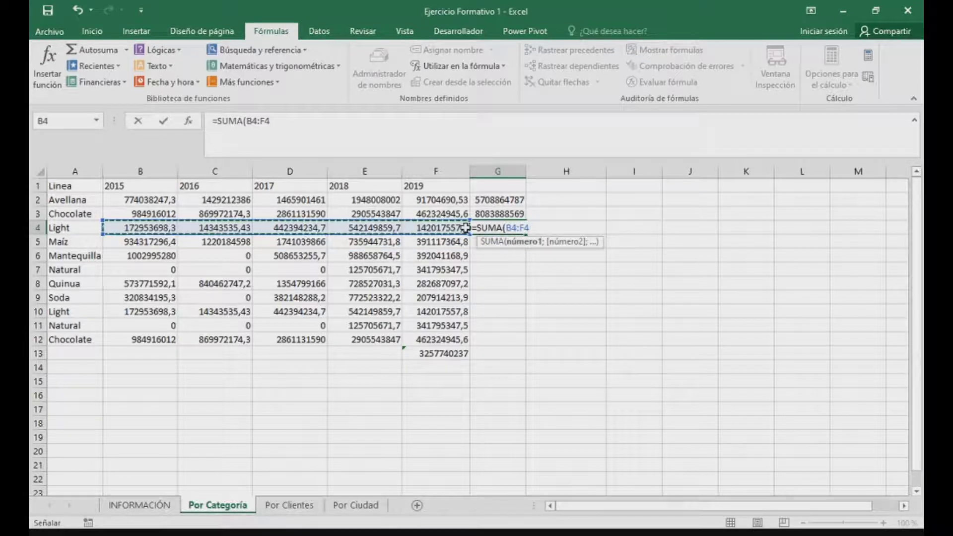
key(Return)
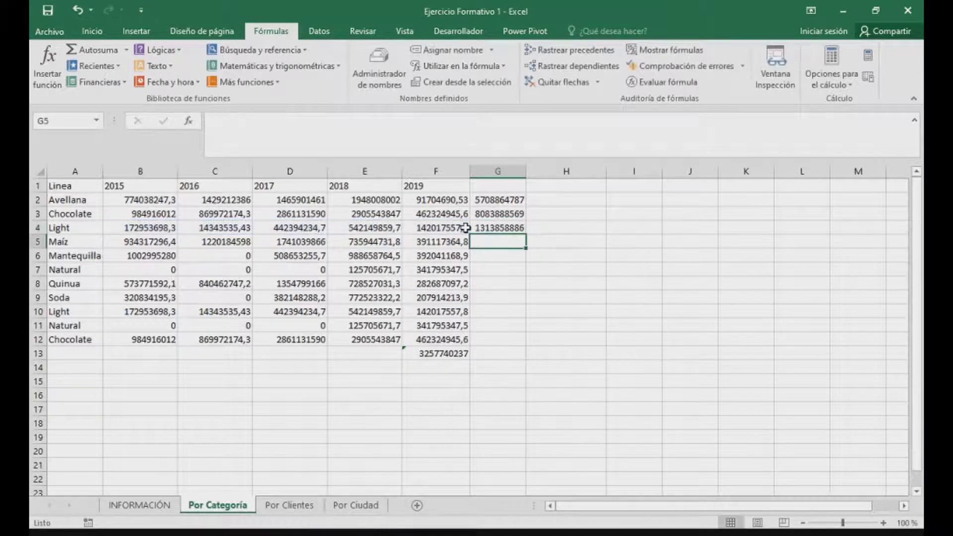
- Enter the label "Contar si" in cell A17 below the category table
click(500, 227)
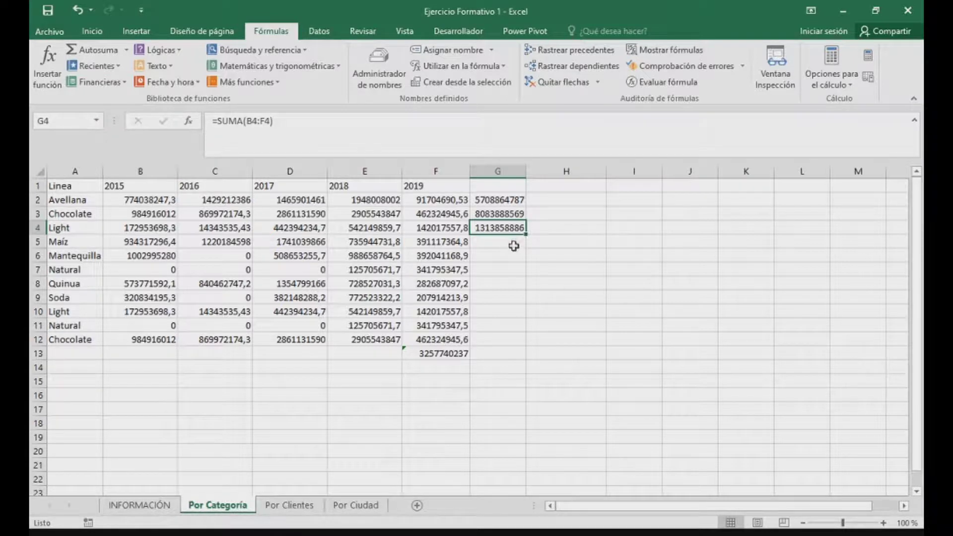
click(122, 412)
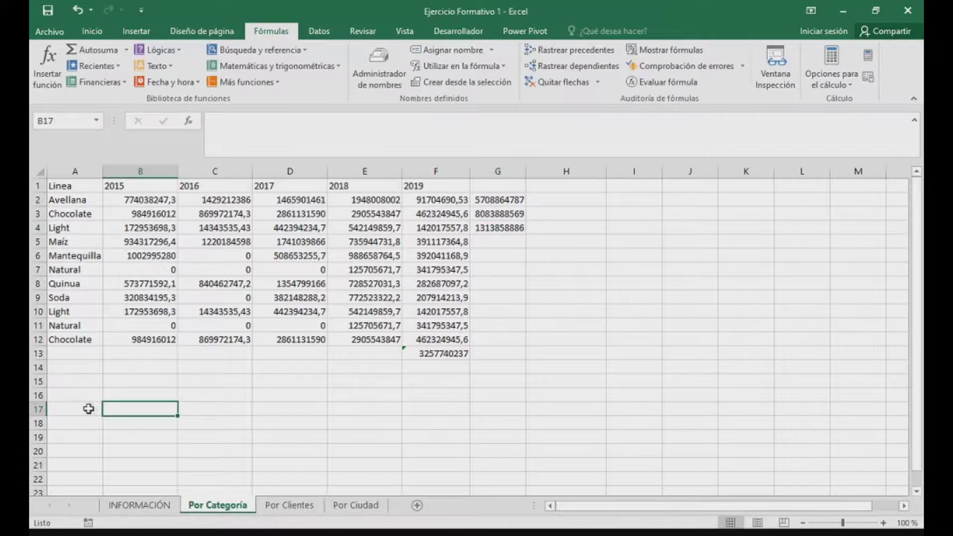
click(88, 408)
text(Contar si)
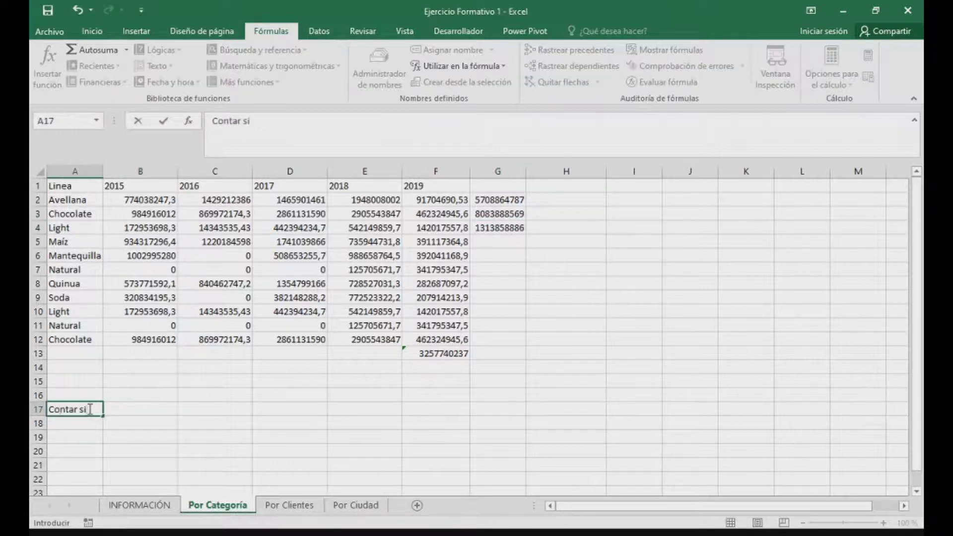
key(Tab)
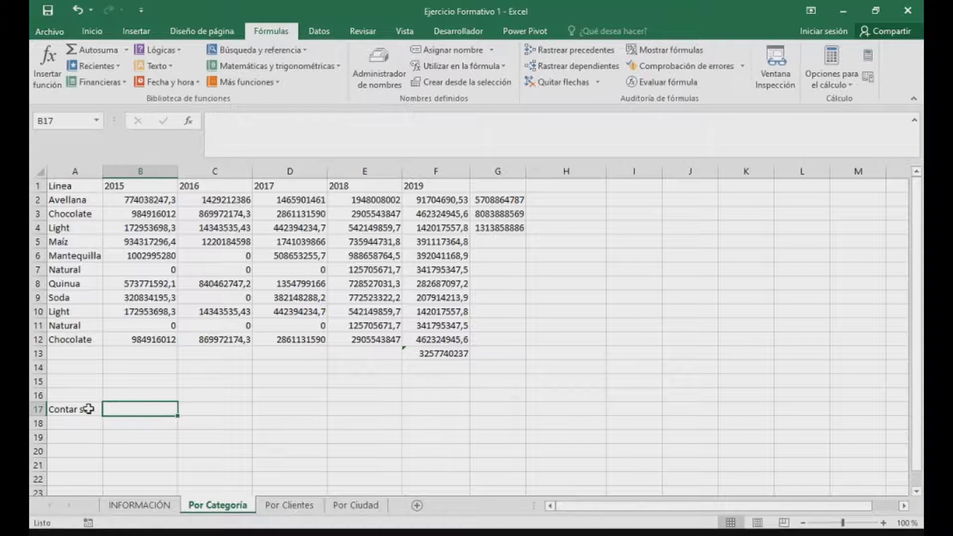
- Enter =CONTAR.SI(B2:F12;"<4000000") in B17 to count the sales values below 4000000
double_click(162, 409)
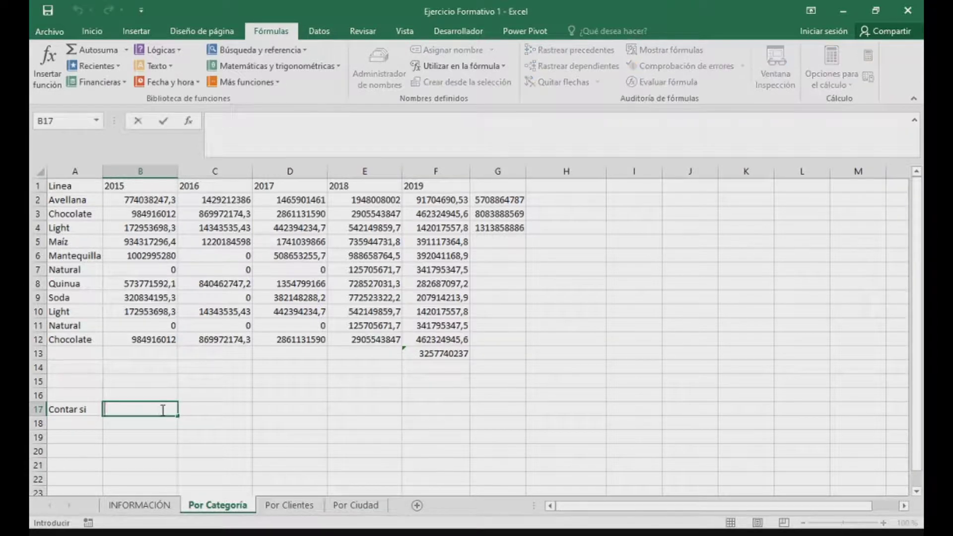
text(=co)
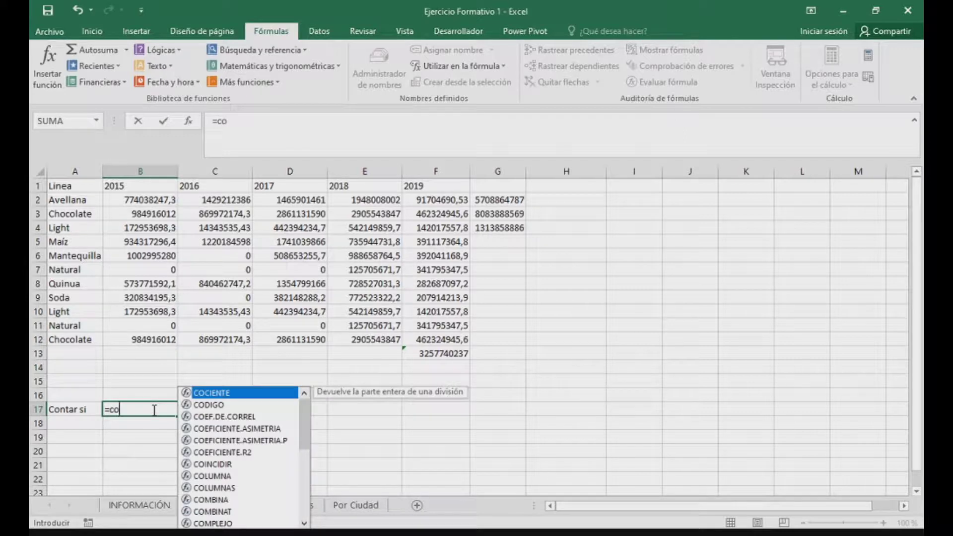
text(nt)
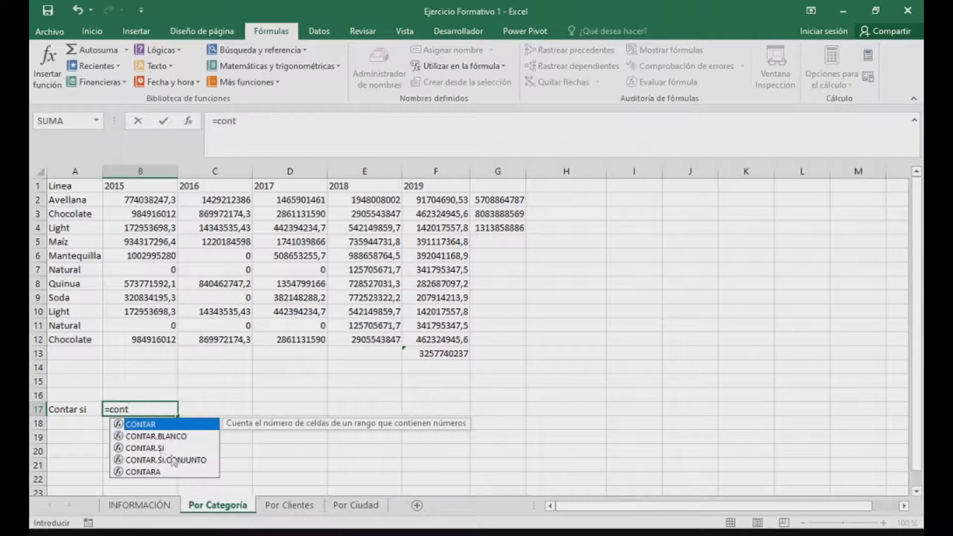
double_click(155, 448)
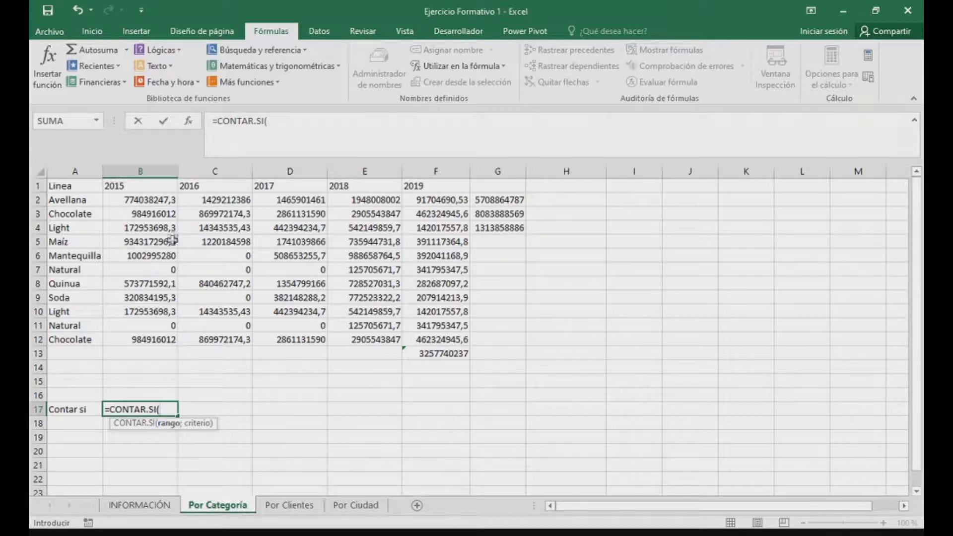
drag(149, 199, 437, 341)
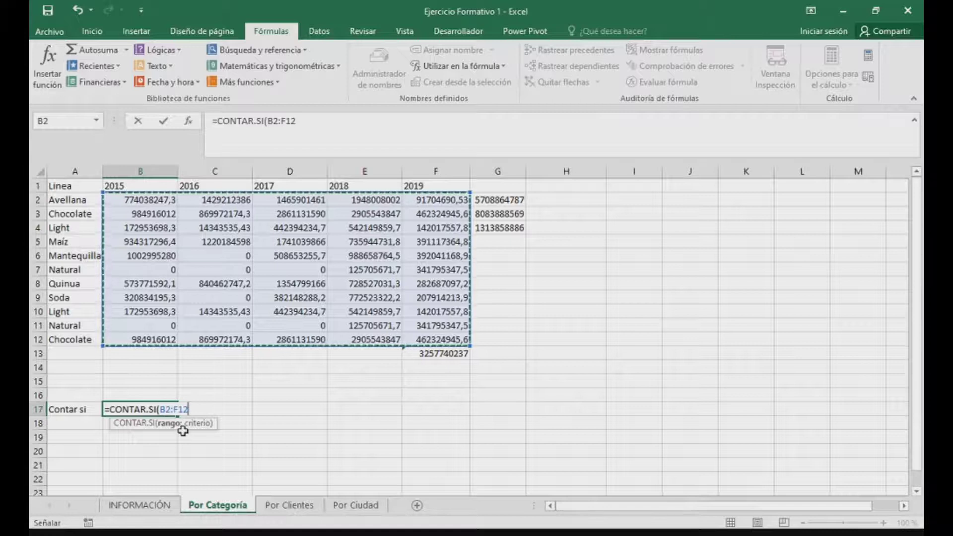
text(;)
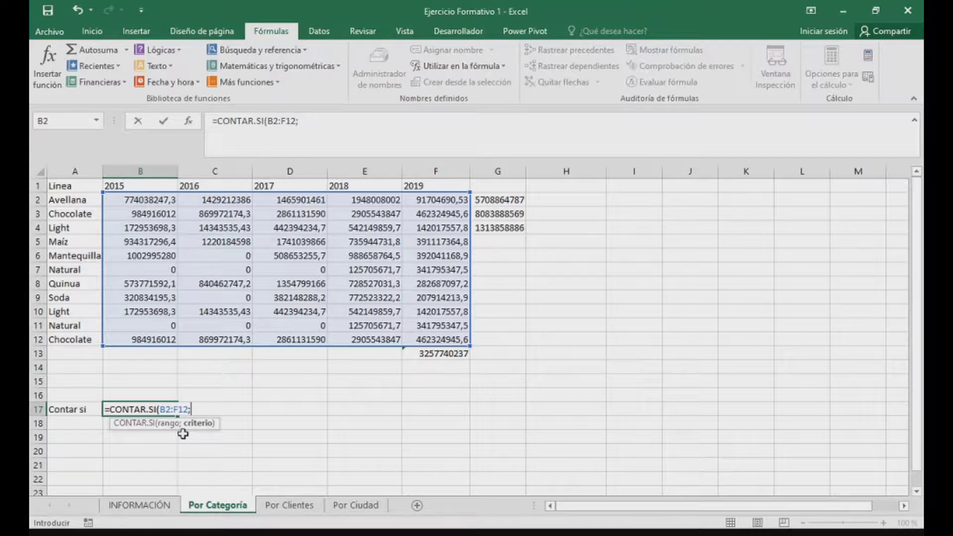
text("<4000000)
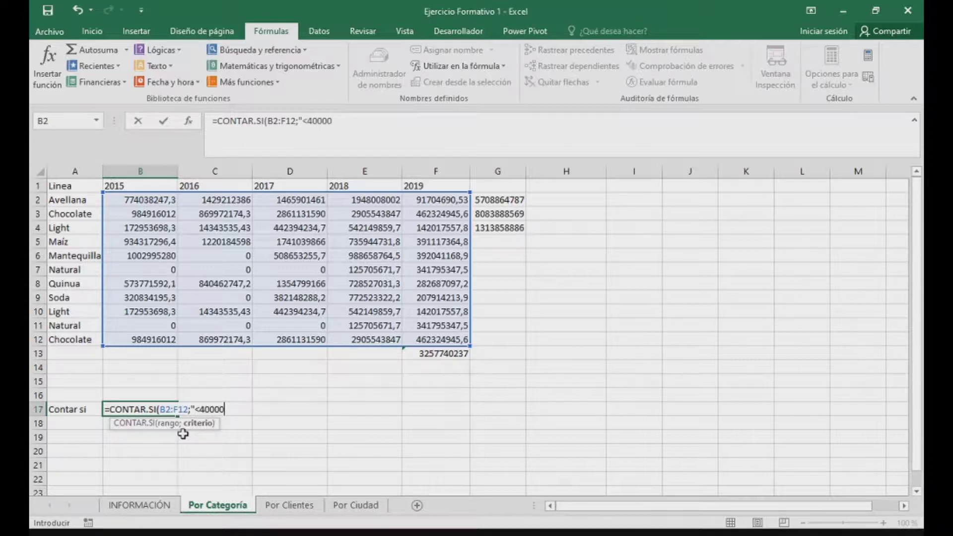
text("))
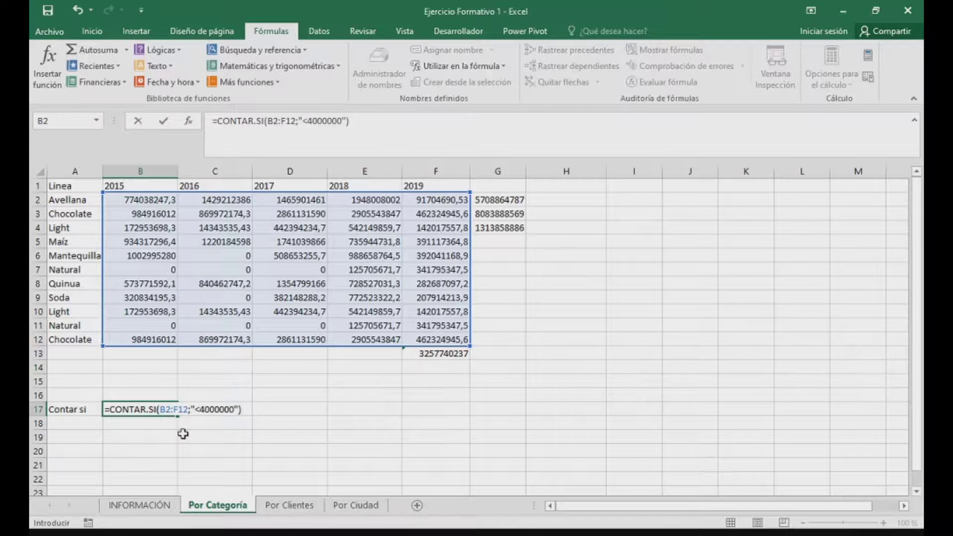
key(Return)
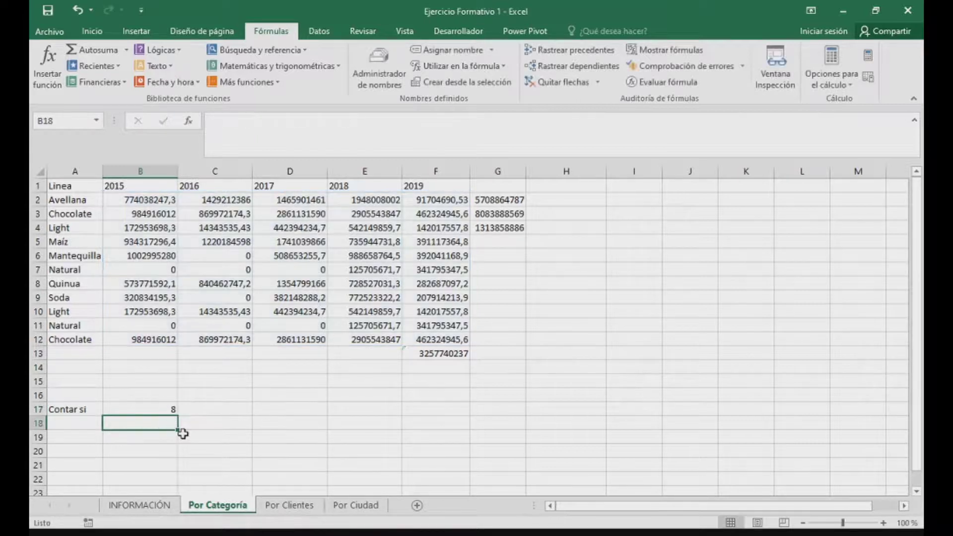
key(Up)
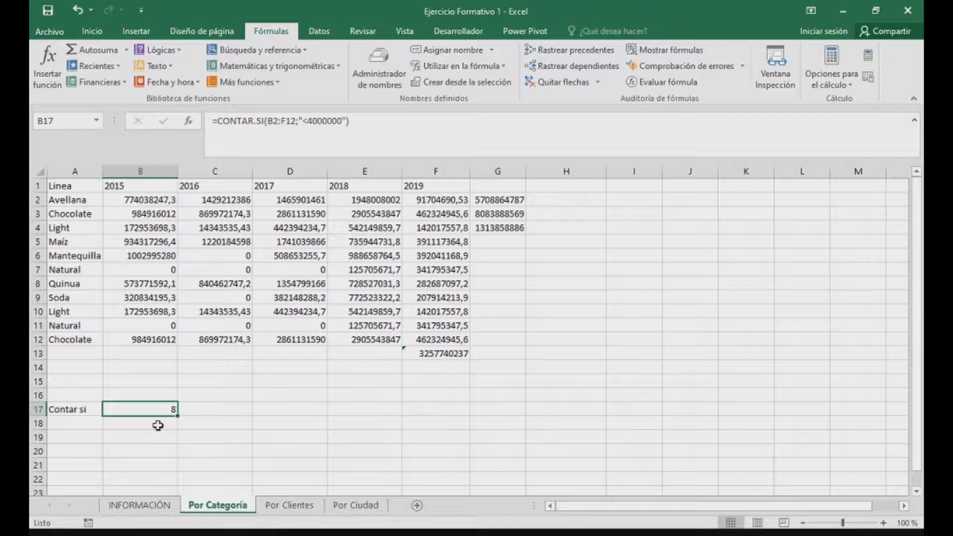
- Enter the label "Jerarquias" in cell A19 below the Contar si example
click(85, 437)
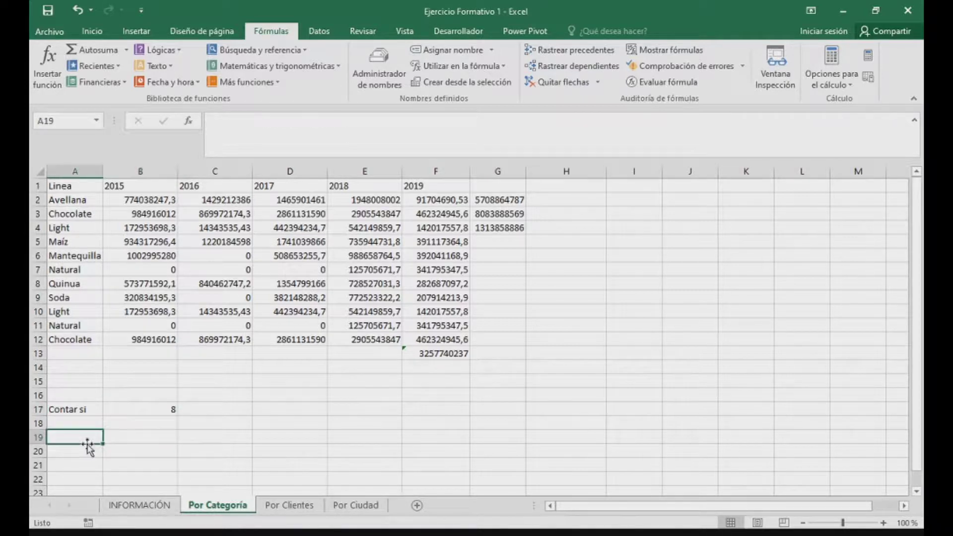
text(Jerarquias)
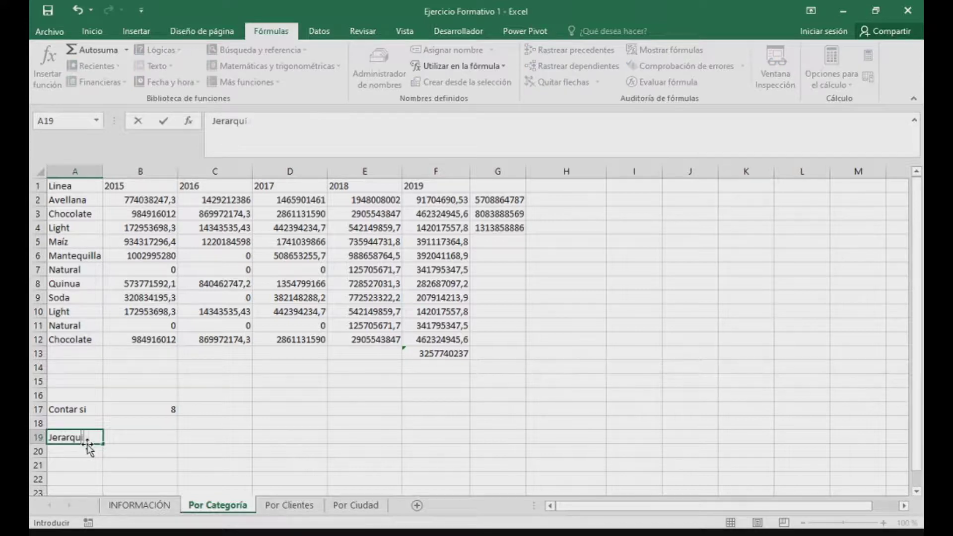
key(ctrl+Return)
key(Tab)
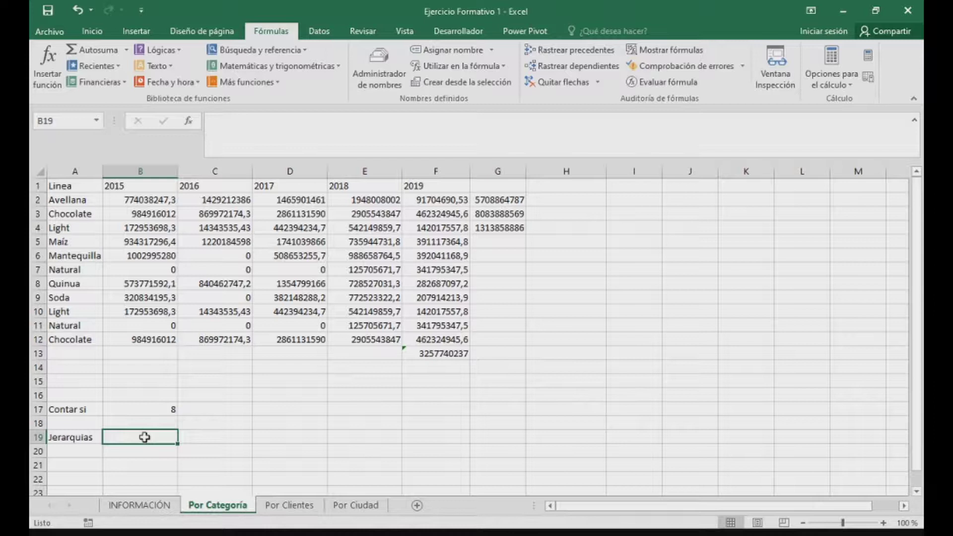
- Enter the operator-precedence example =5/2*3 in B19 beside the Jerarquias label
text(=)
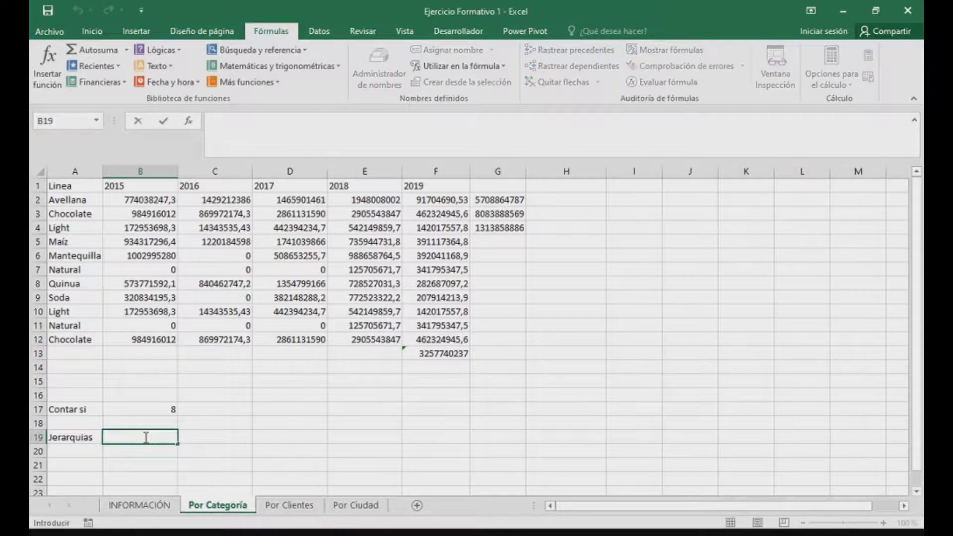
text(5/2)
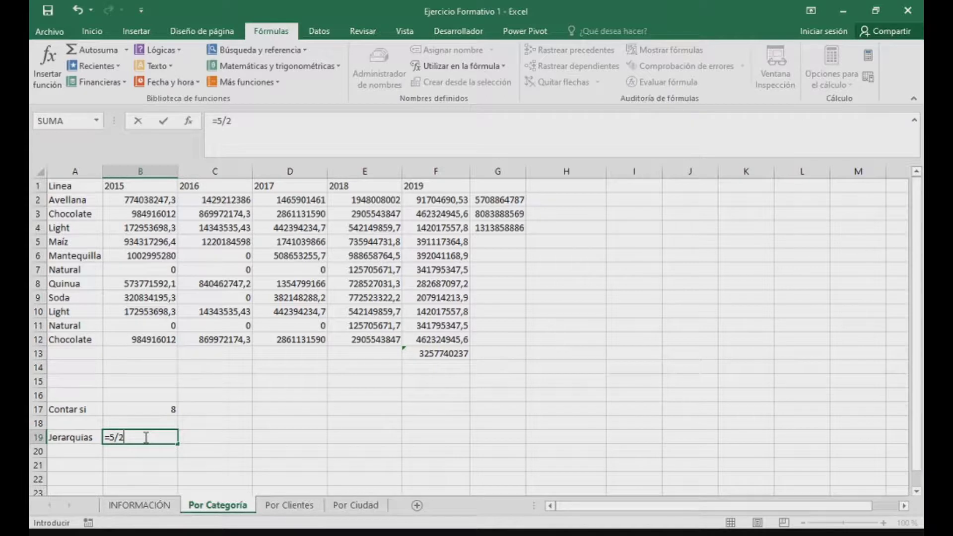
text(*3)
key(Return)
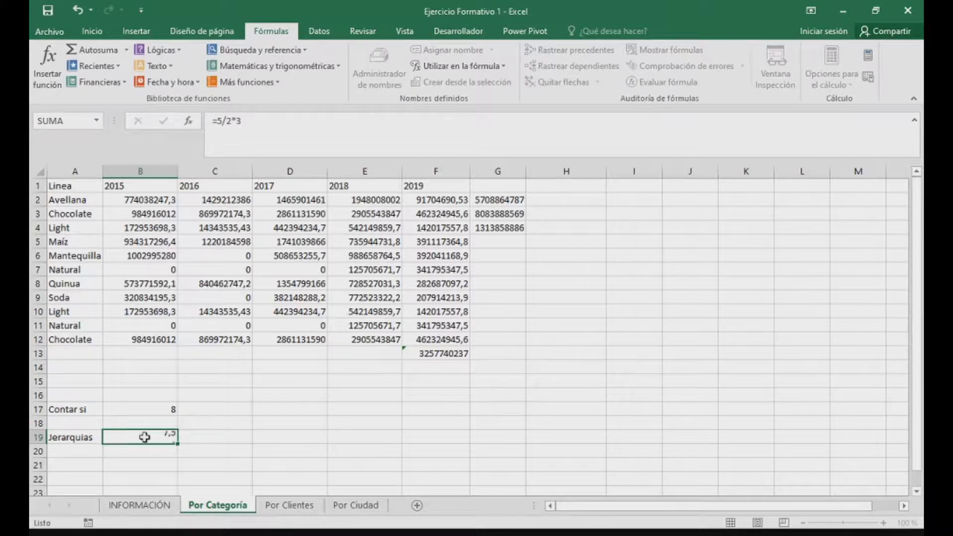
click(144, 437)
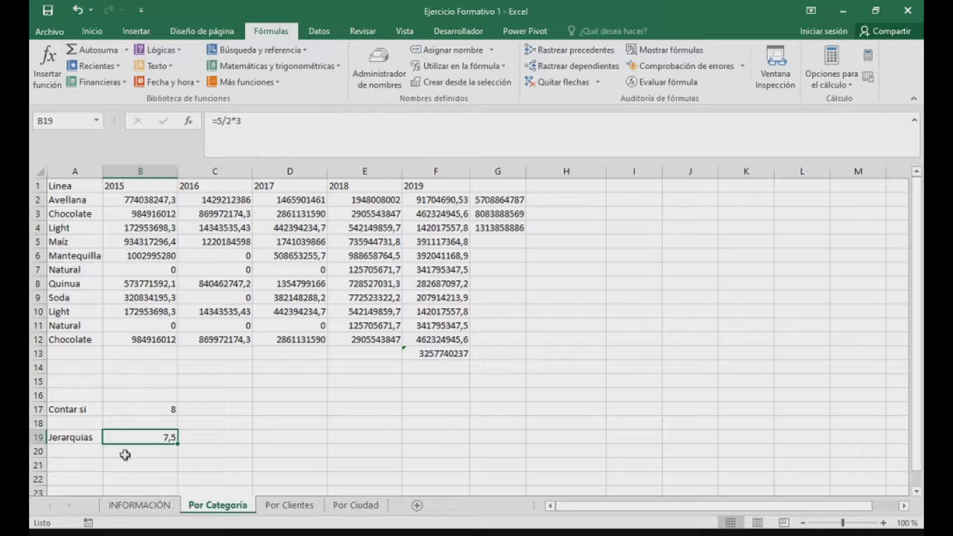
- Add a second operator-precedence example in B20 with the formula =5*2/3
click(145, 448)
text(=)
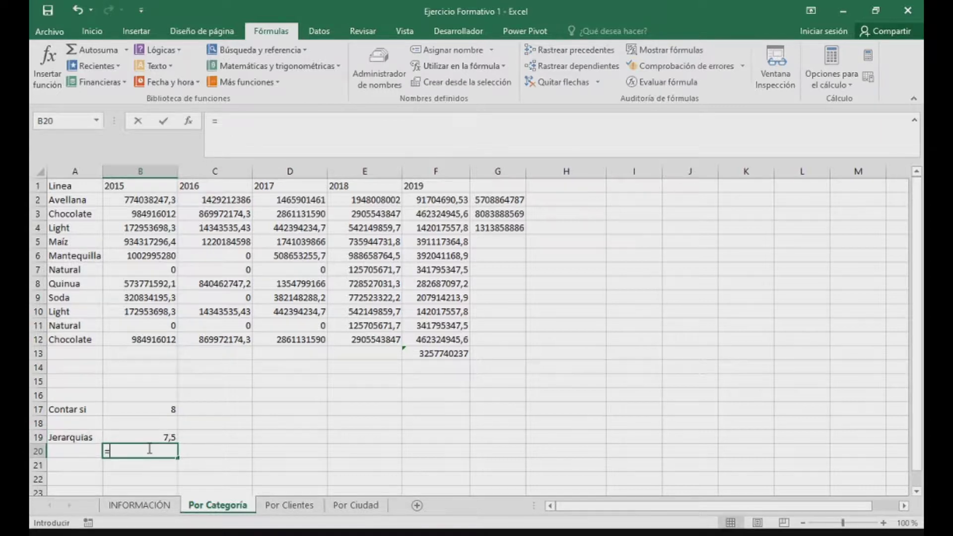
text(5)
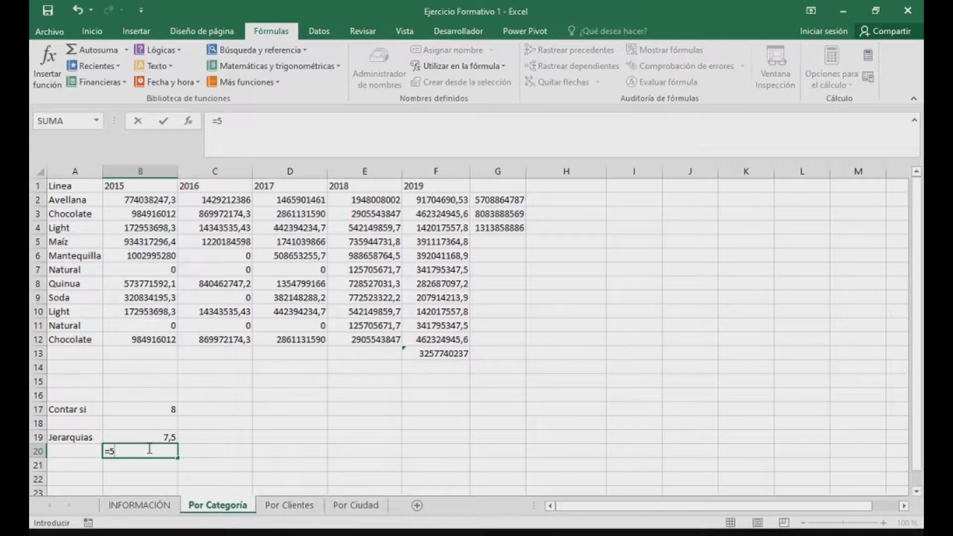
text(*2/3)
key(Return)
click(148, 448)
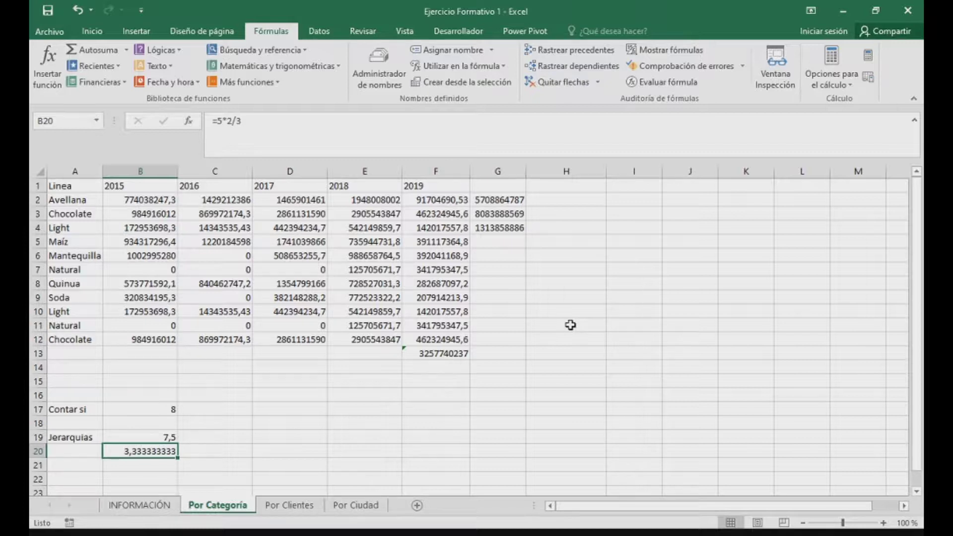
- Assign the name VENTAS to the 2019 total in cell F13
click(446, 353)
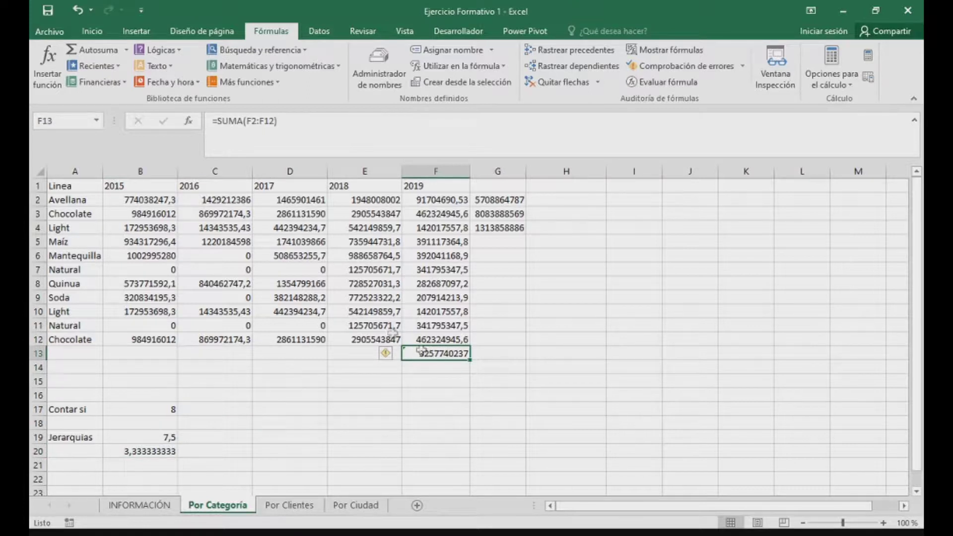
click(77, 120)
text(VENTAS)
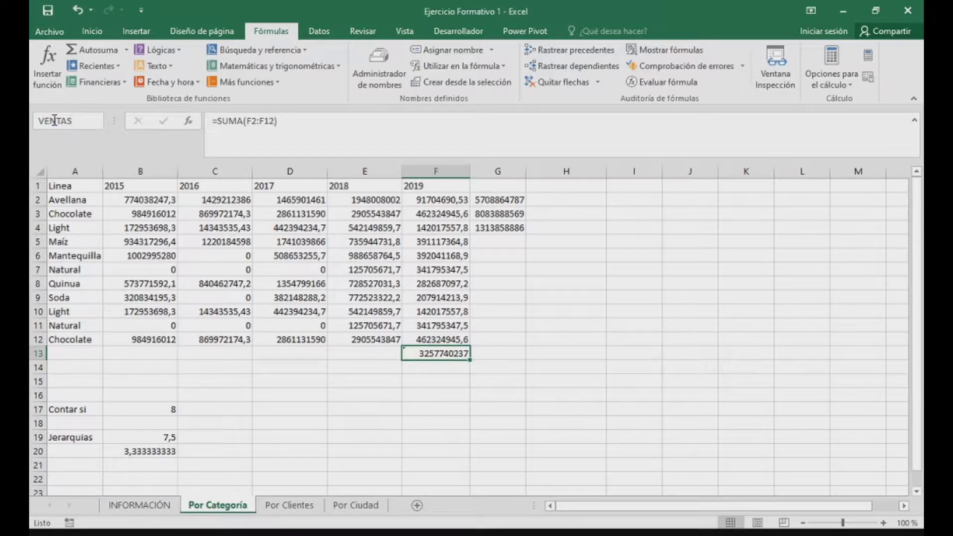
key(Return)
- Test the defined name by entering =VENTAS in F17, and clear that cell again
click(424, 406)
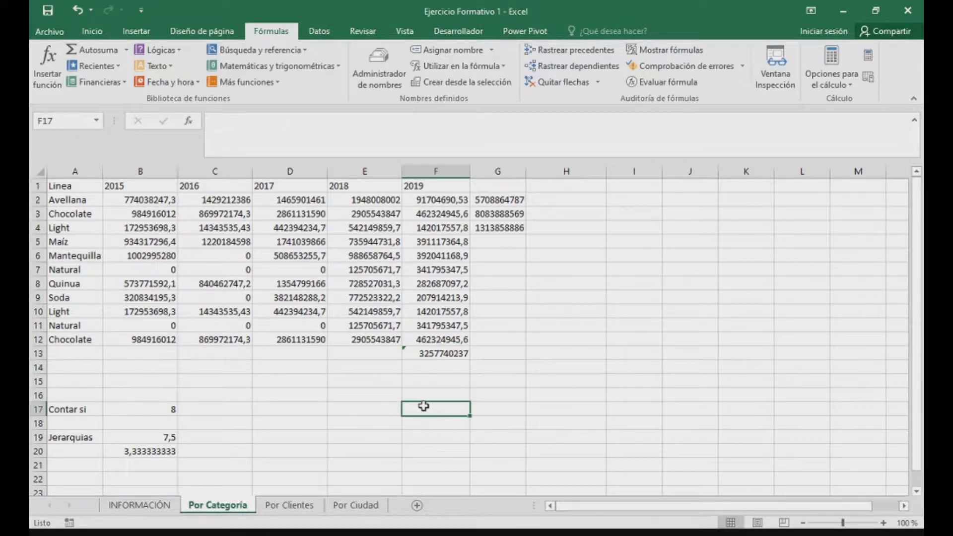
text(=vent)
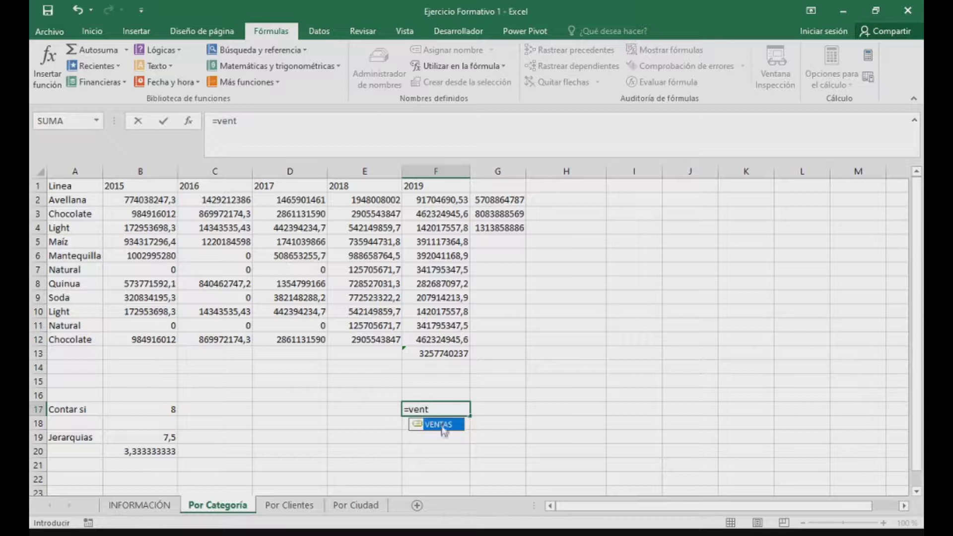
double_click(440, 426)
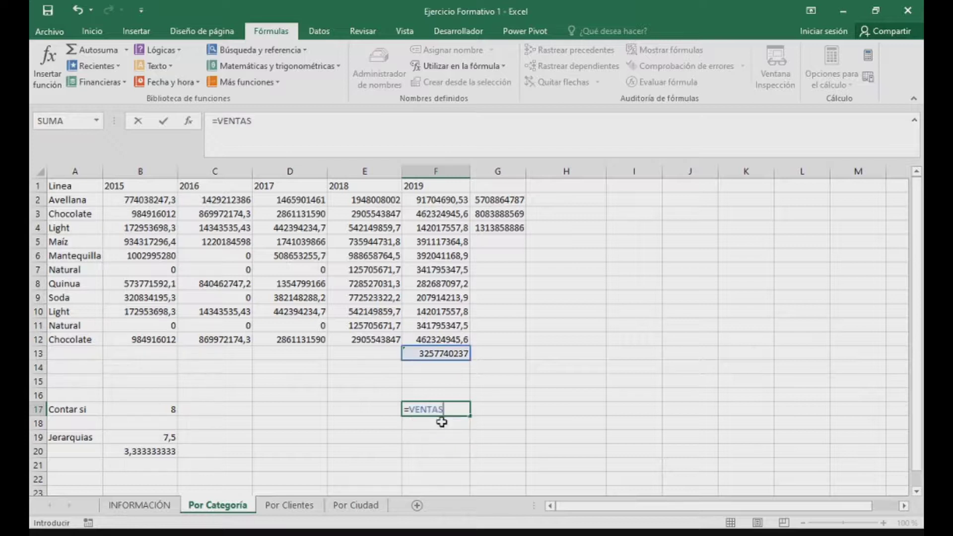
key(Return)
click(465, 413)
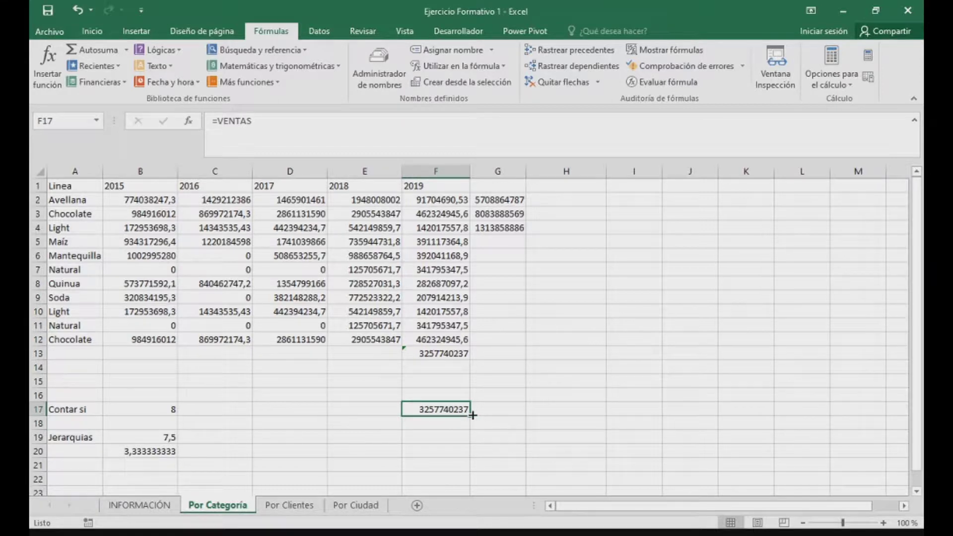
key(Delete)
key(Up)
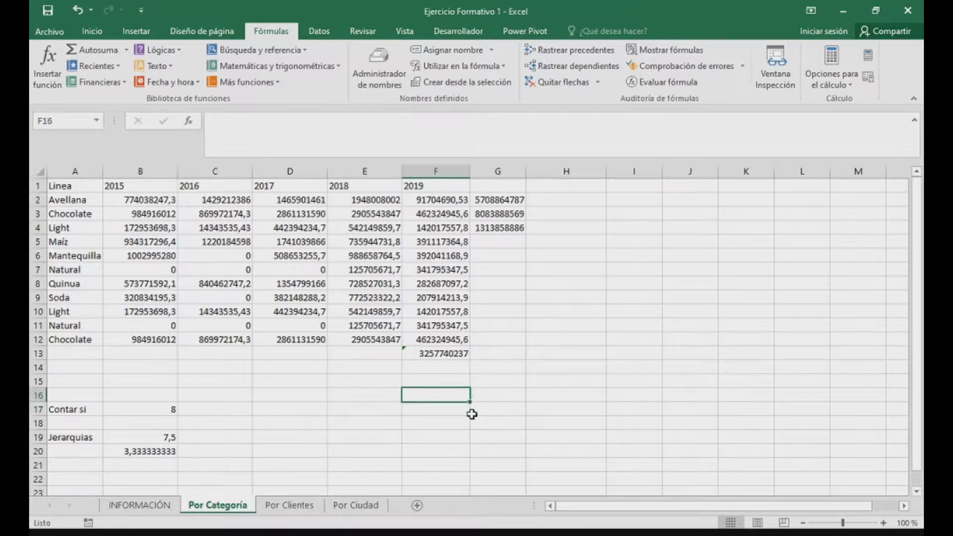
- Examine the number, alignment, font and border settings in the Formato de celdas dialog for F13, and close it without changes
click(445, 354)
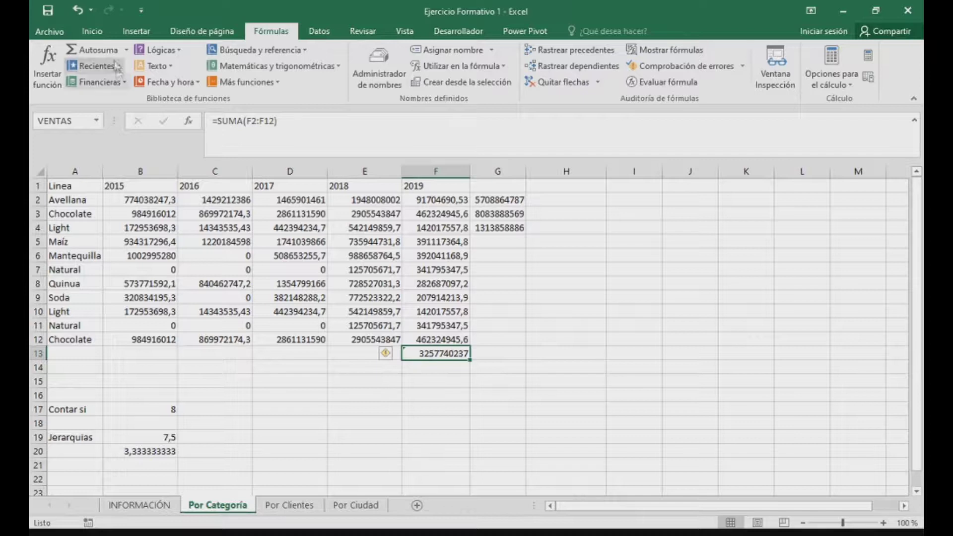
click(92, 31)
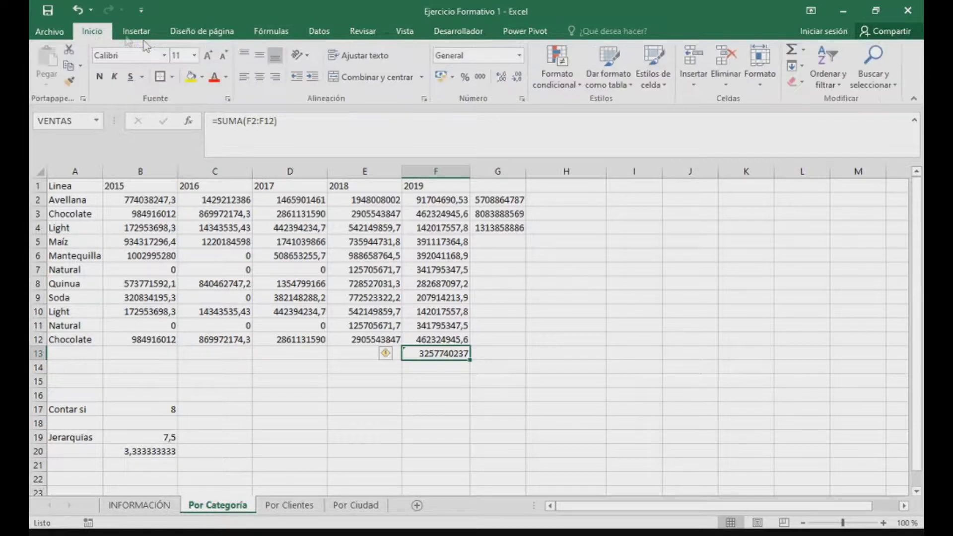
click(524, 99)
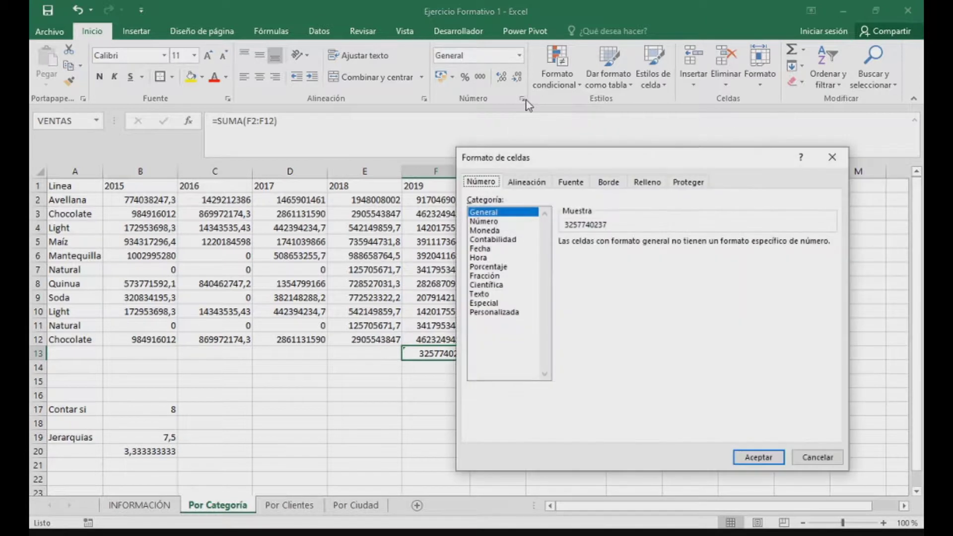
mouse_move(587, 167)
mouse_down()
mouse_move(557, 171)
mouse_move(594, 166)
mouse_up()
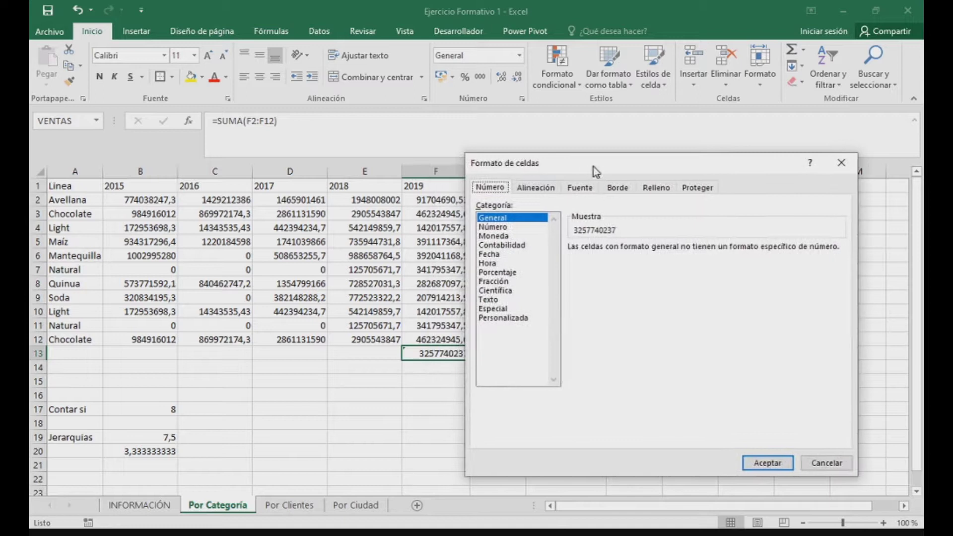
click(536, 189)
click(579, 189)
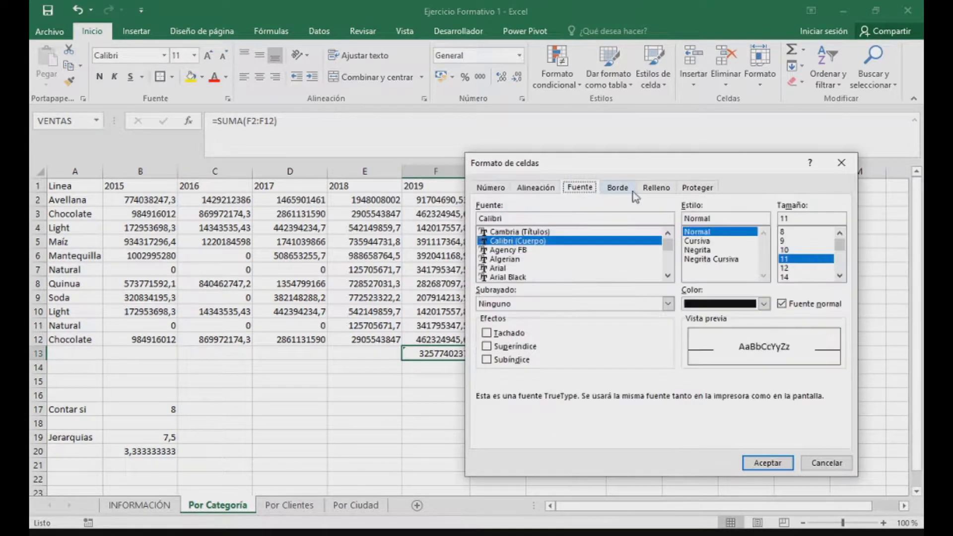
click(618, 188)
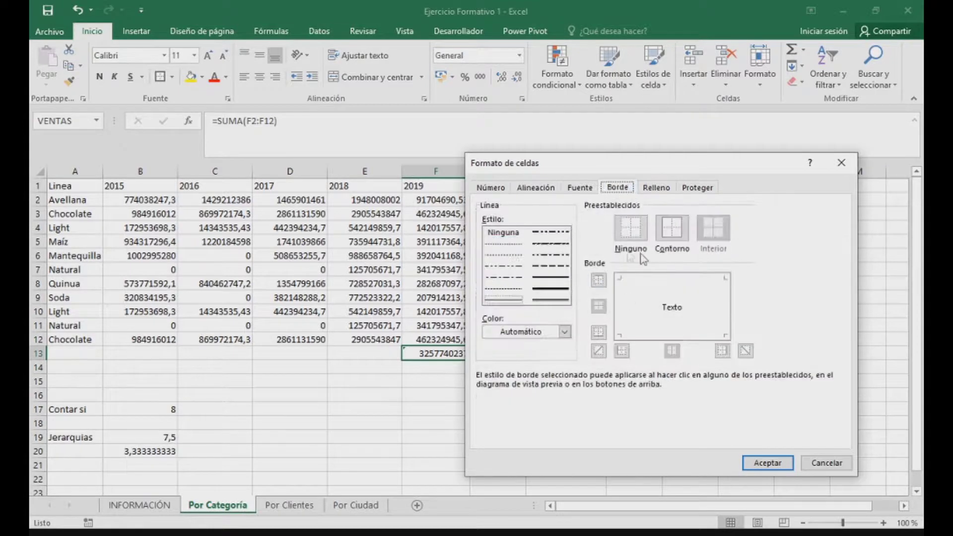
click(818, 464)
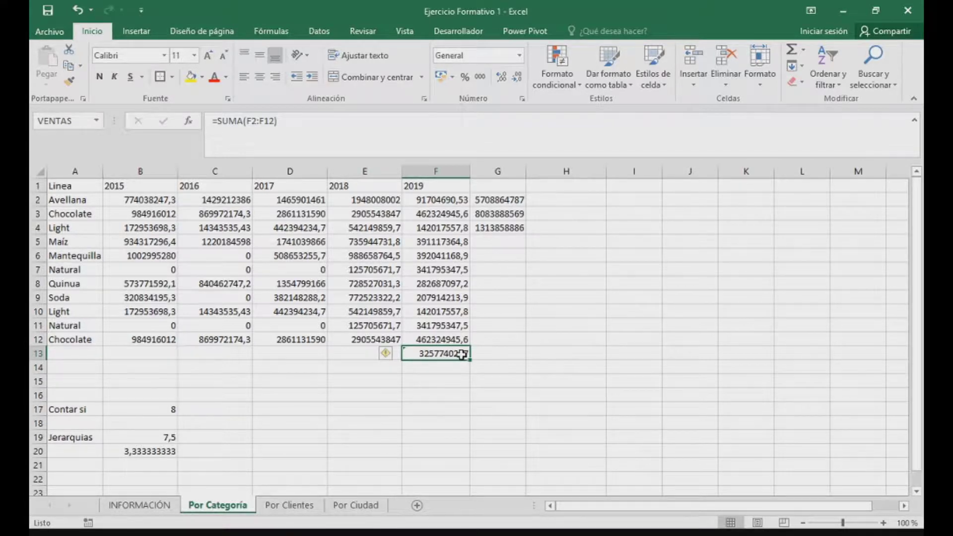
- Format the 2019 total in F13 as Moneda with 2 decimal places and the Bs.S symbol
right_click(461, 355)
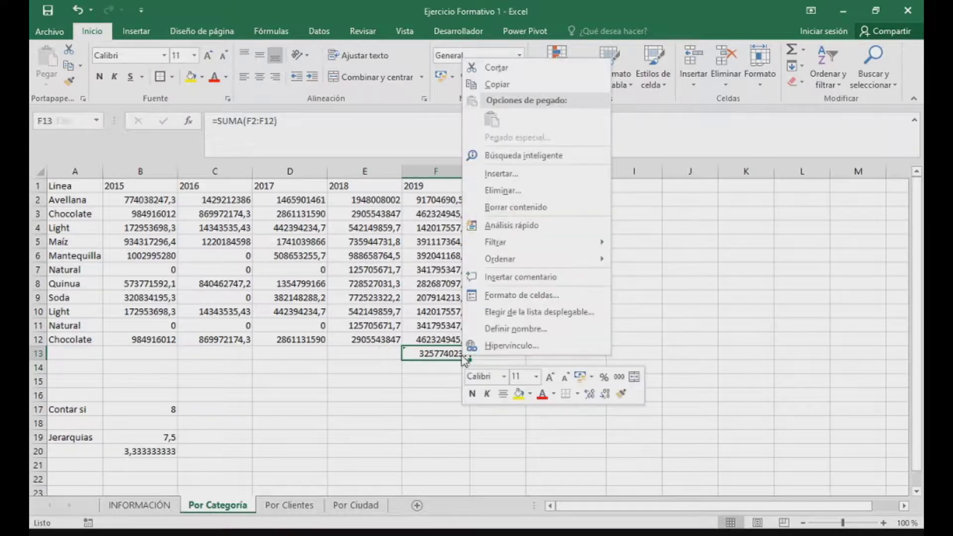
click(525, 300)
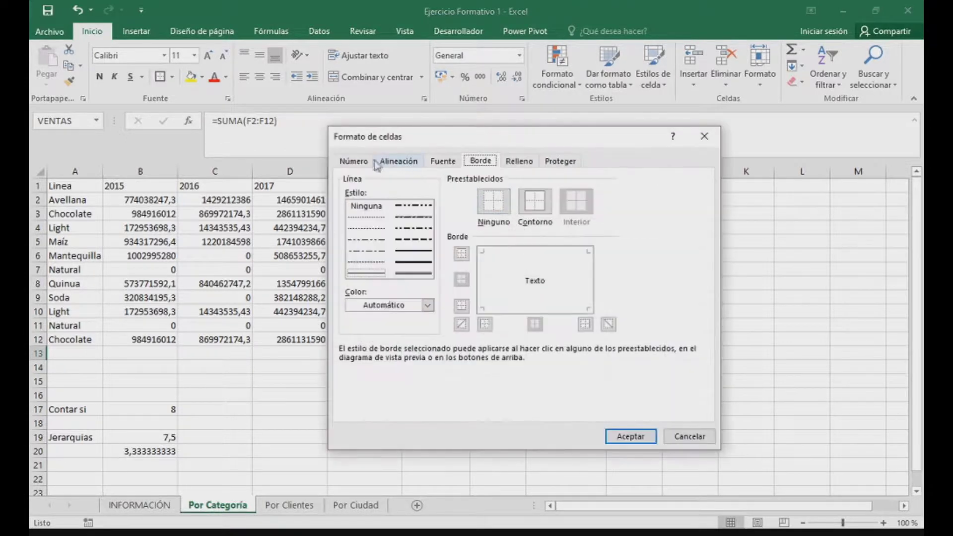
click(353, 161)
drag(432, 140, 551, 143)
click(488, 212)
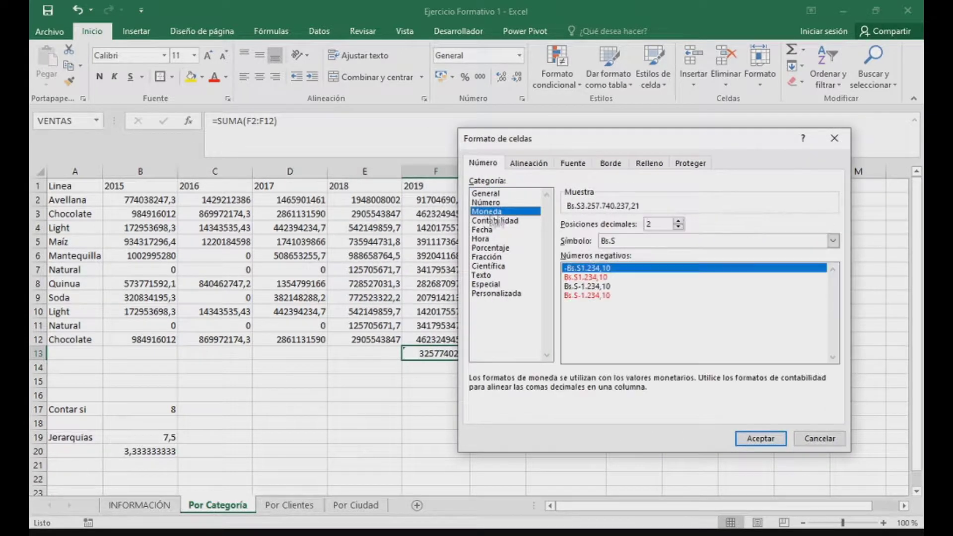
click(759, 438)
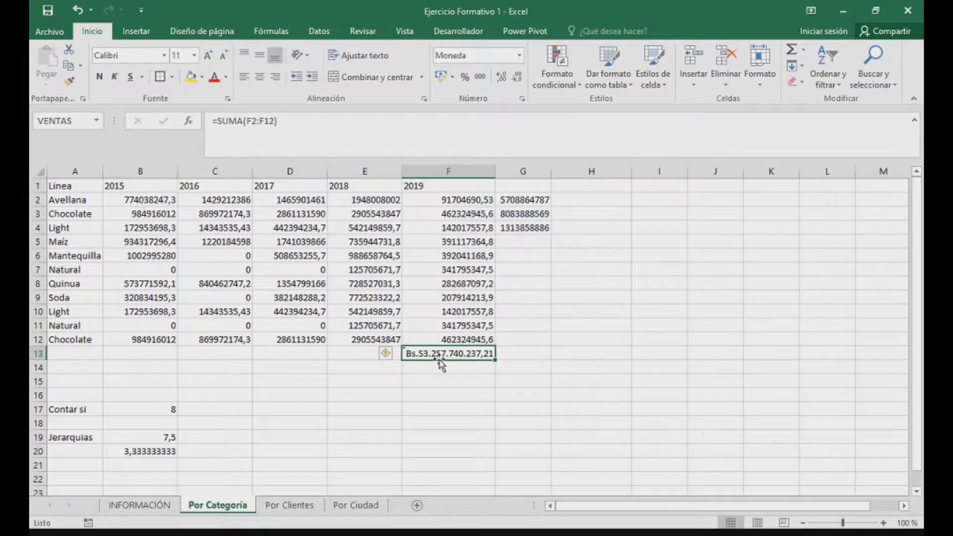